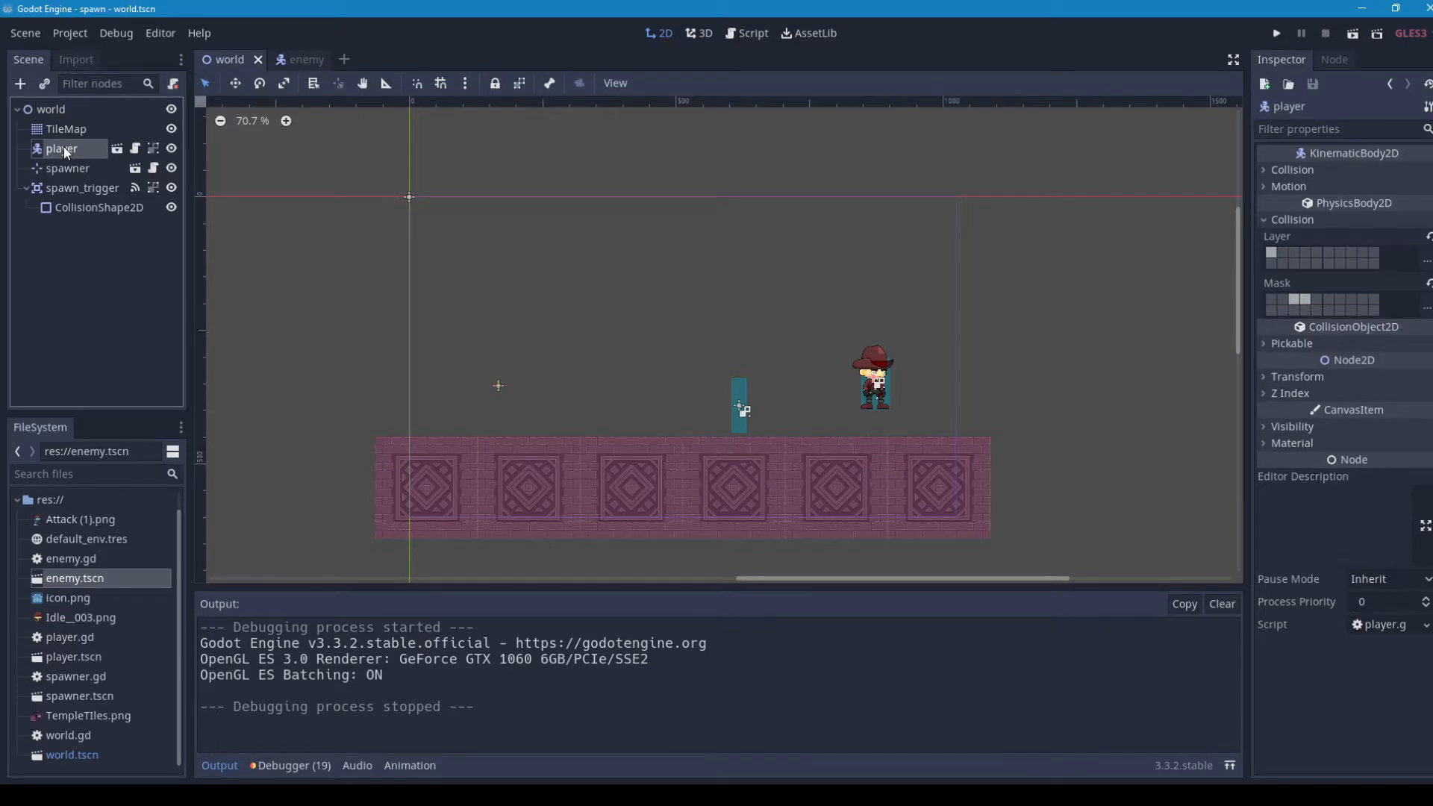
Step: Examine the spawner, spawn_trigger and TileMap nodes of the world scene and the enemy scene
left_click(61, 170)
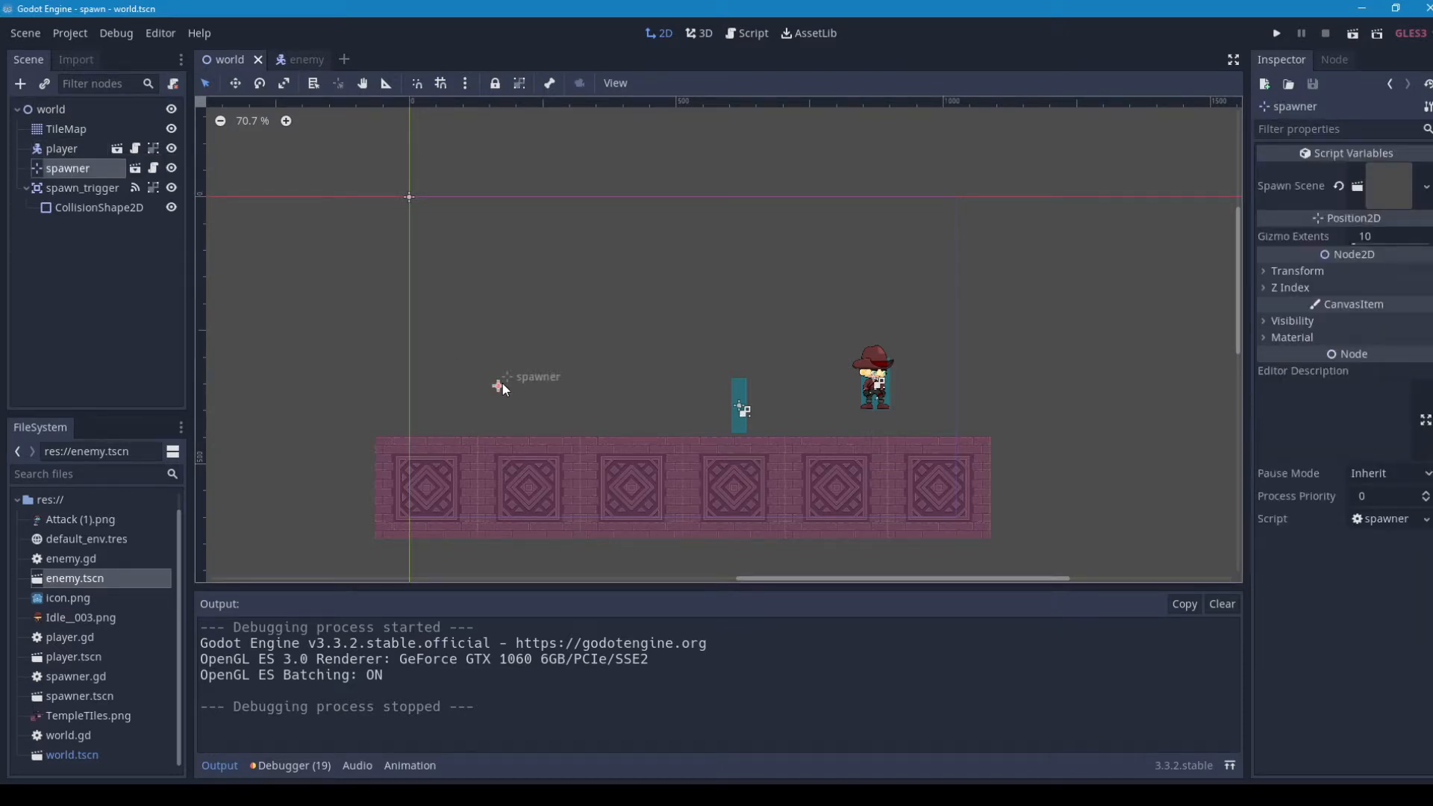
left_click(85, 188)
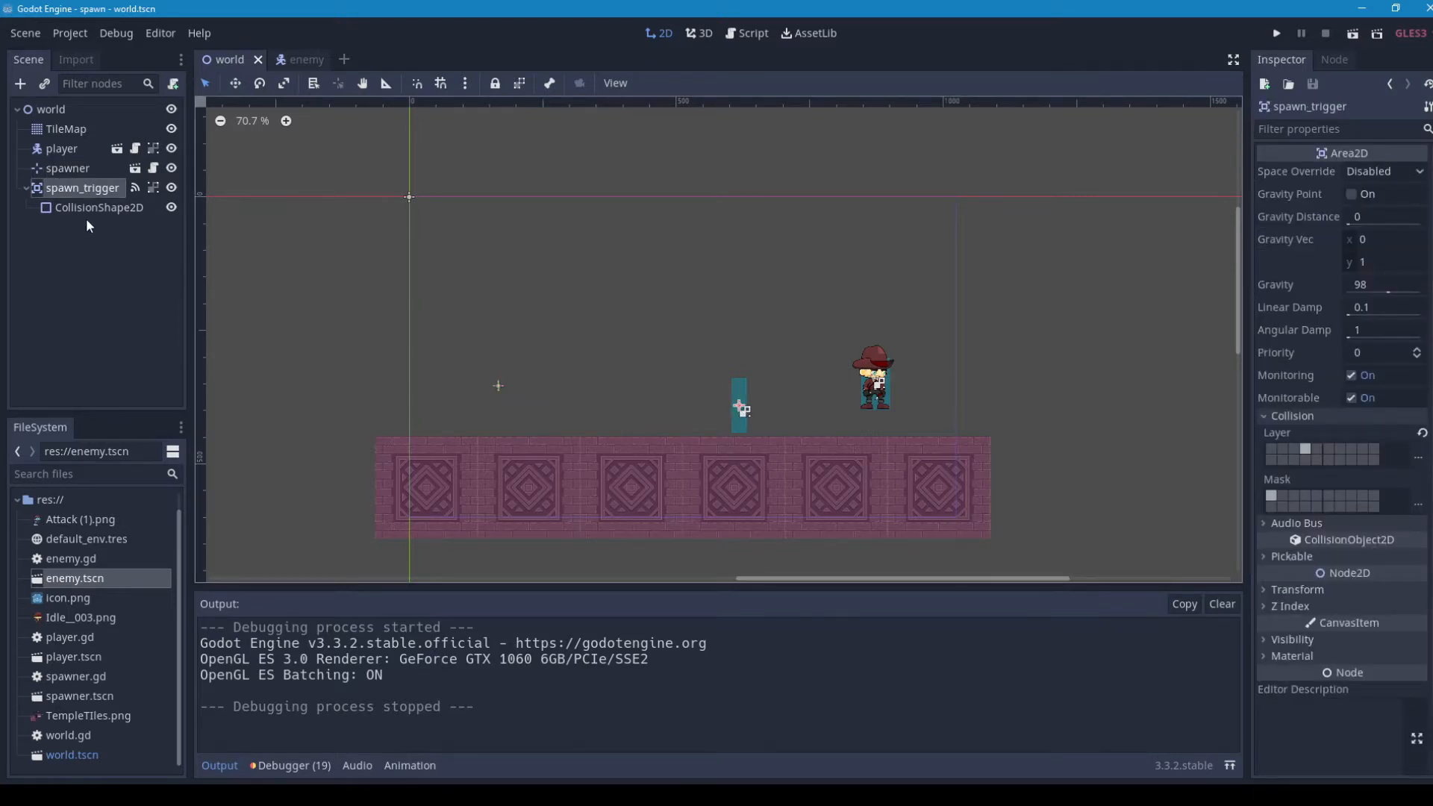
left_click(68, 128)
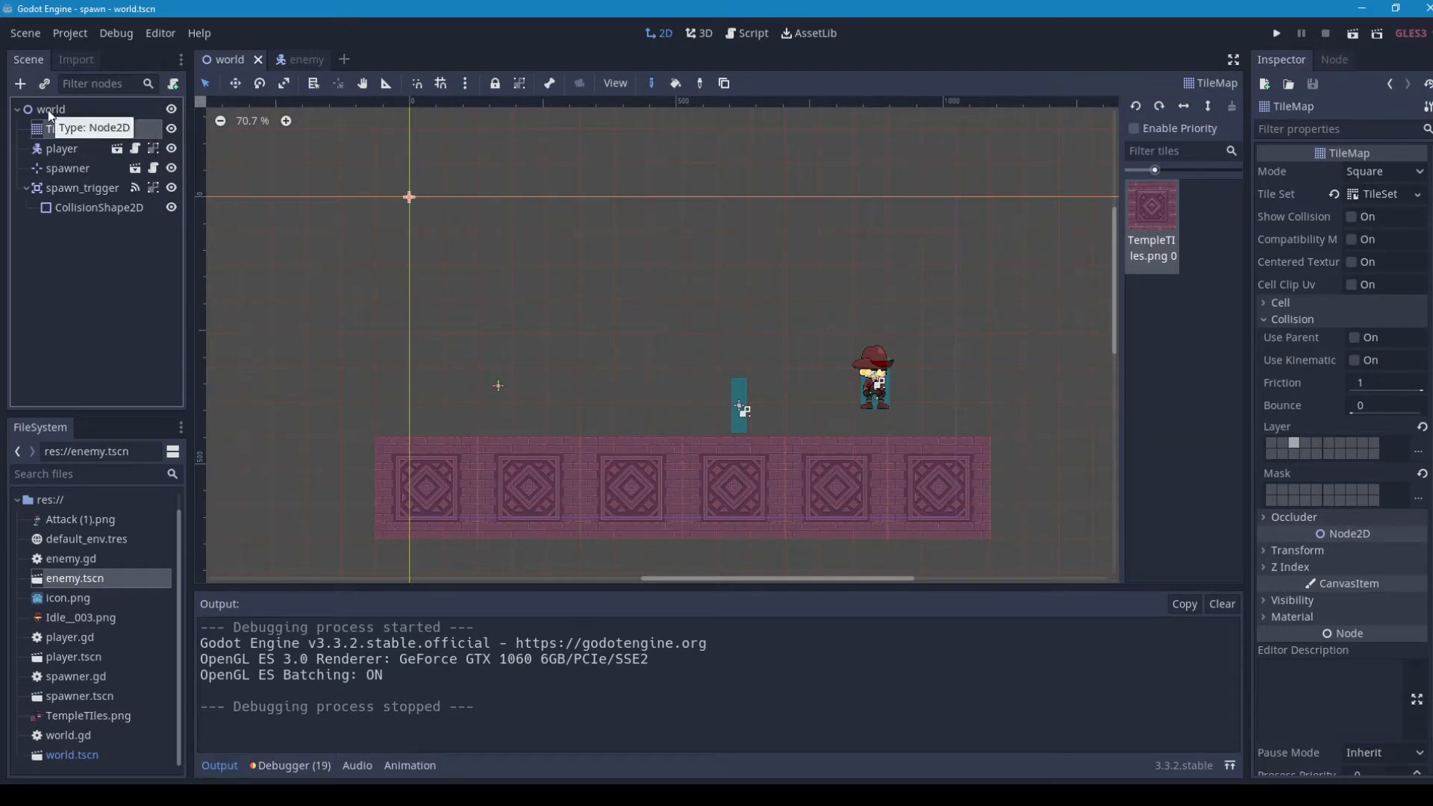
left_click(301, 59)
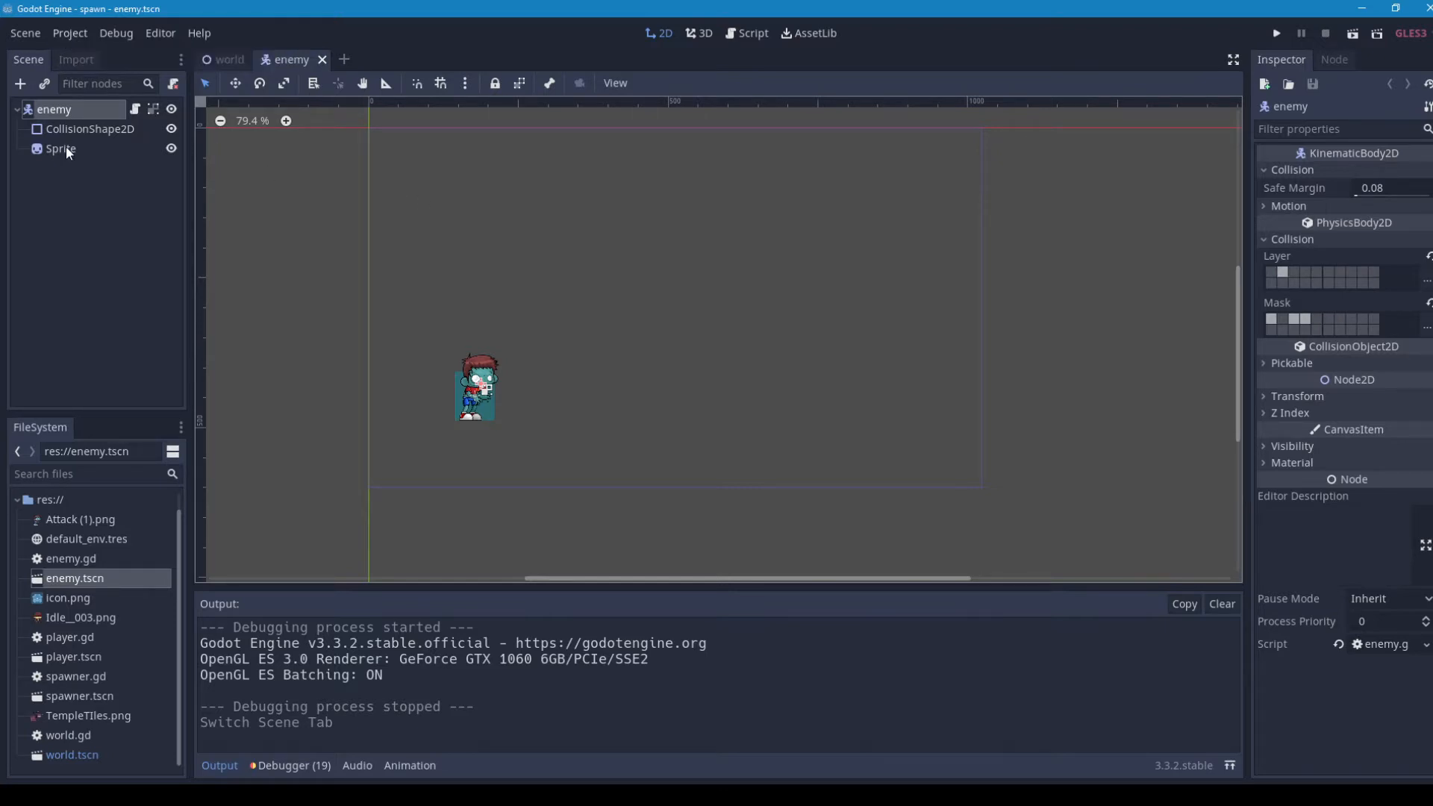
Step: Review the 2D physics layer names in the project settings
left_click(64, 34)
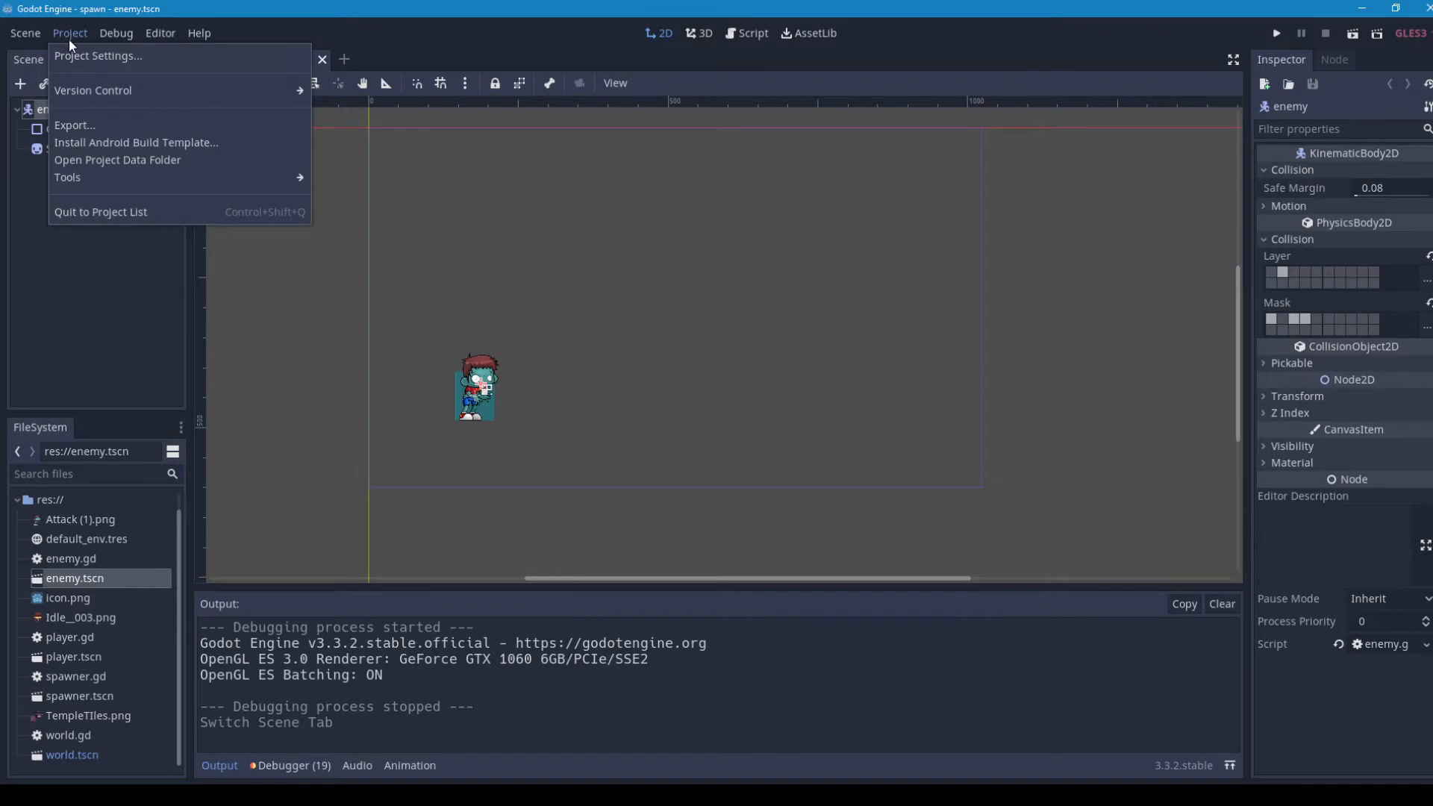
left_click(75, 57)
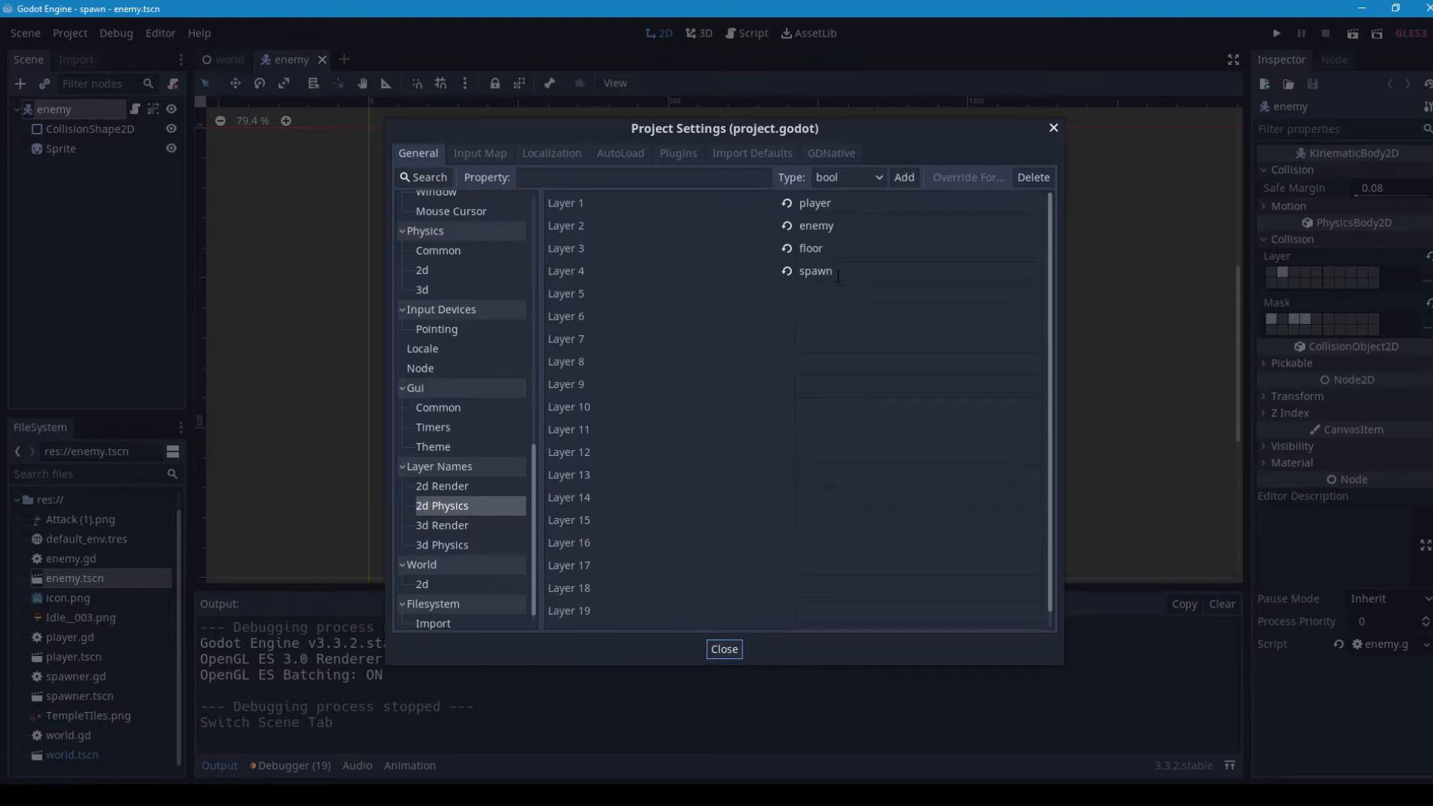
left_click(722, 650)
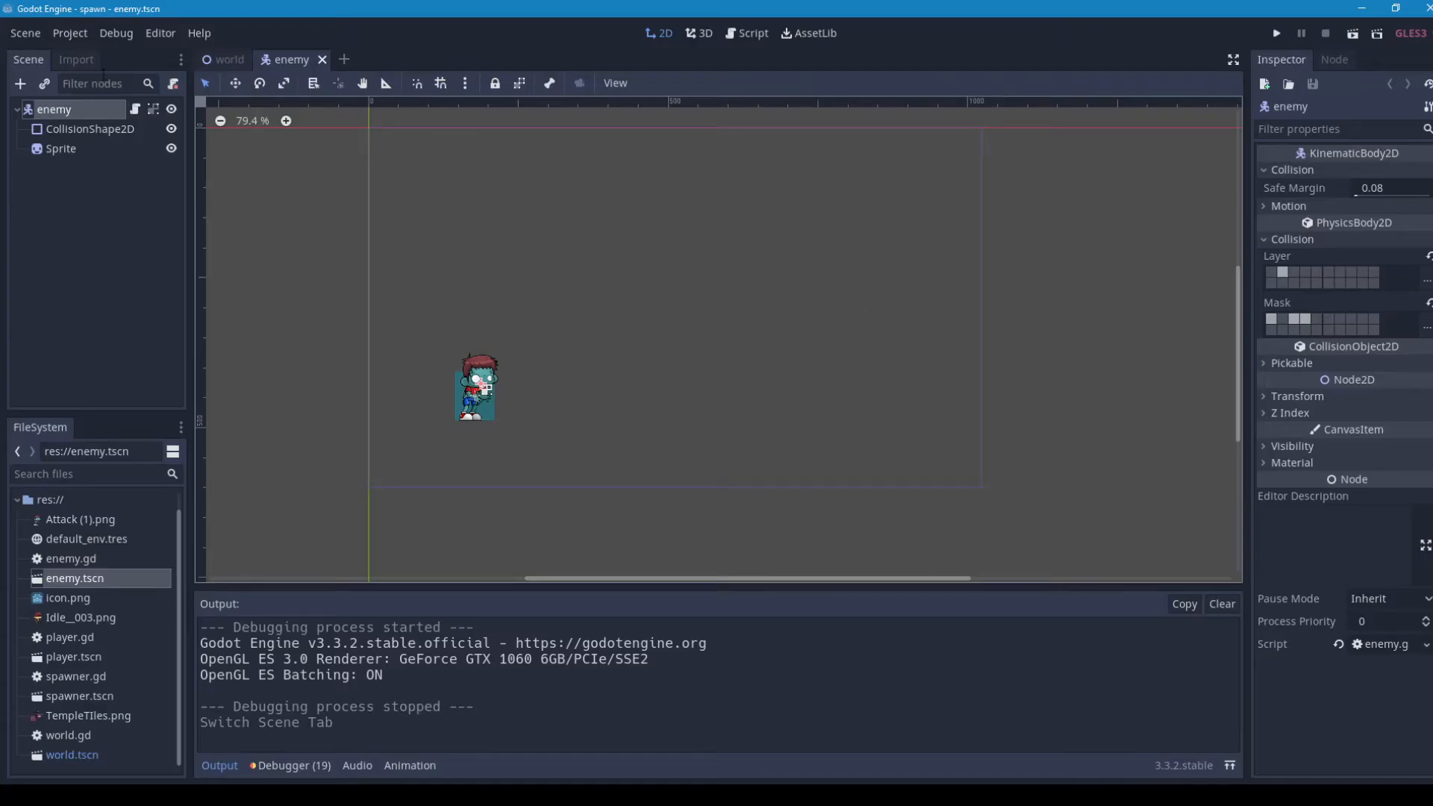
Step: Run the project from the world scene, walk the player into the spawn trigger and back, and end the test
left_click(227, 62)
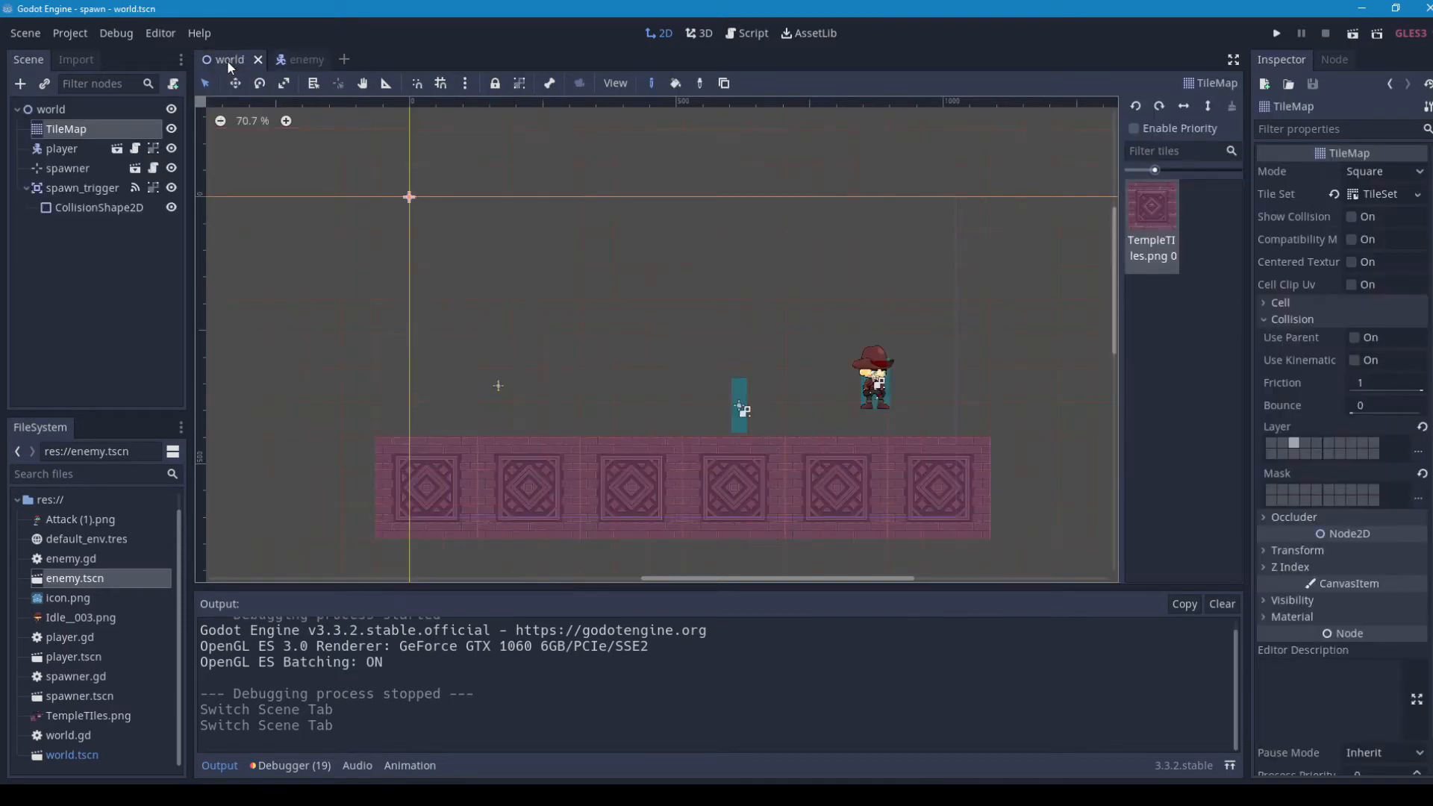
left_click(1276, 34)
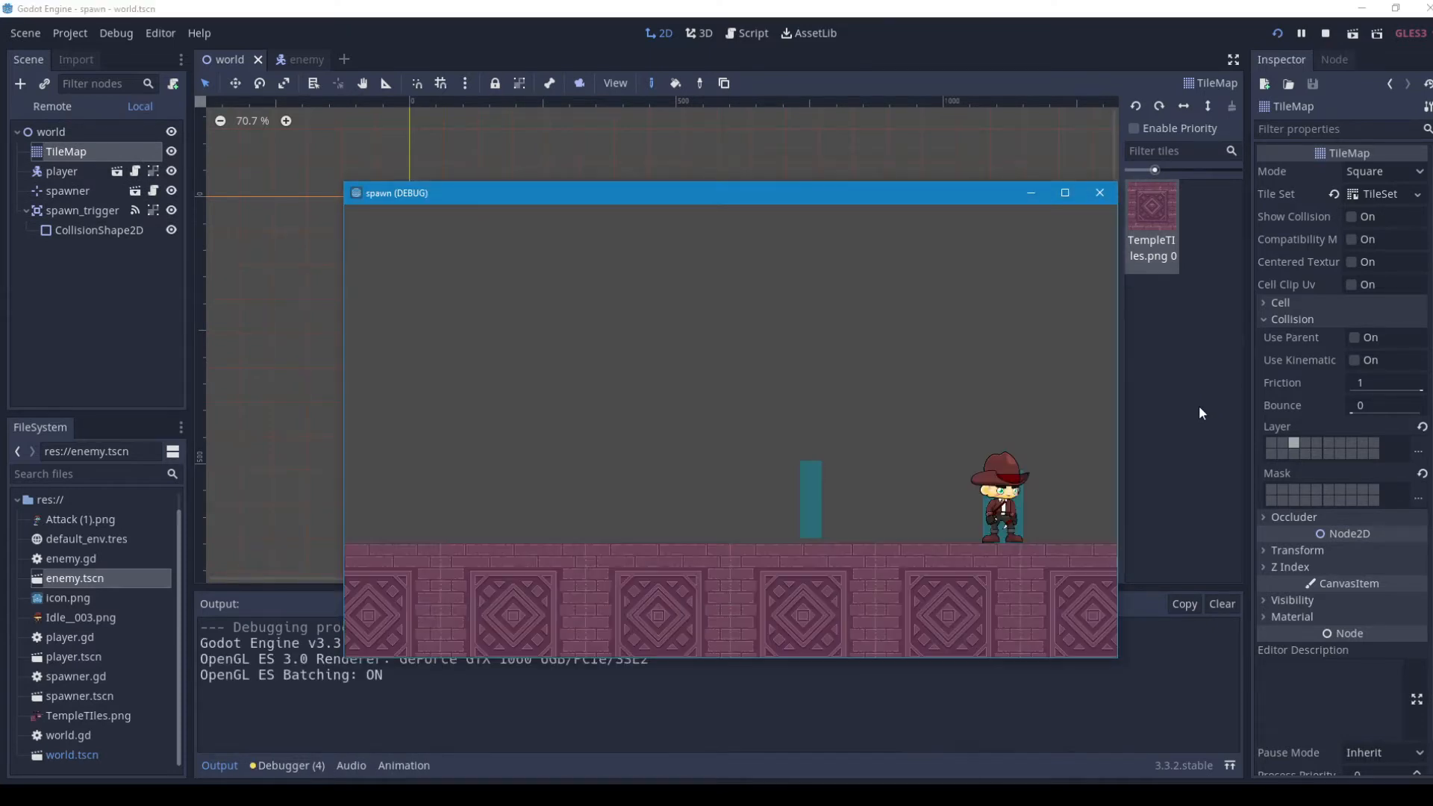
key("Left")
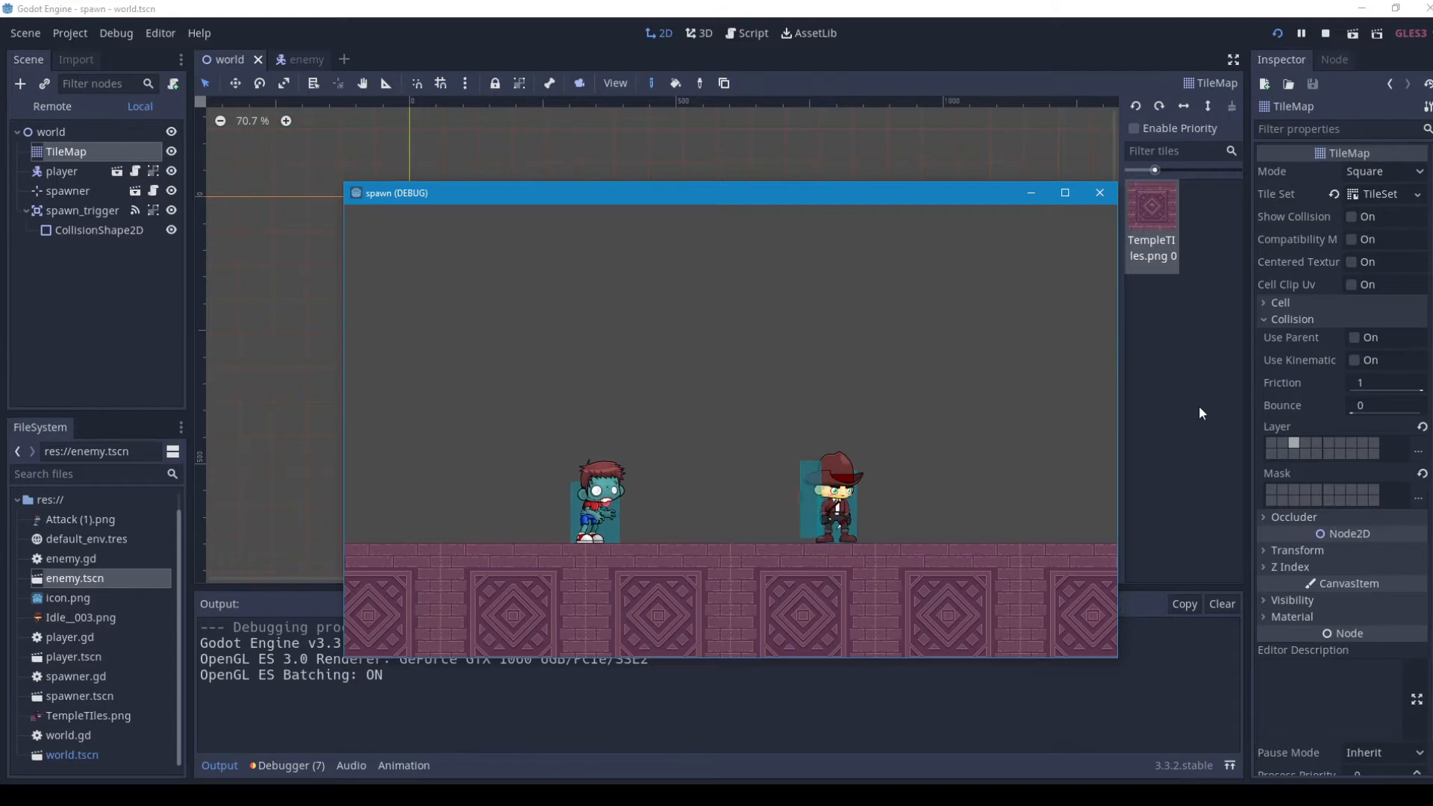
key("Right")
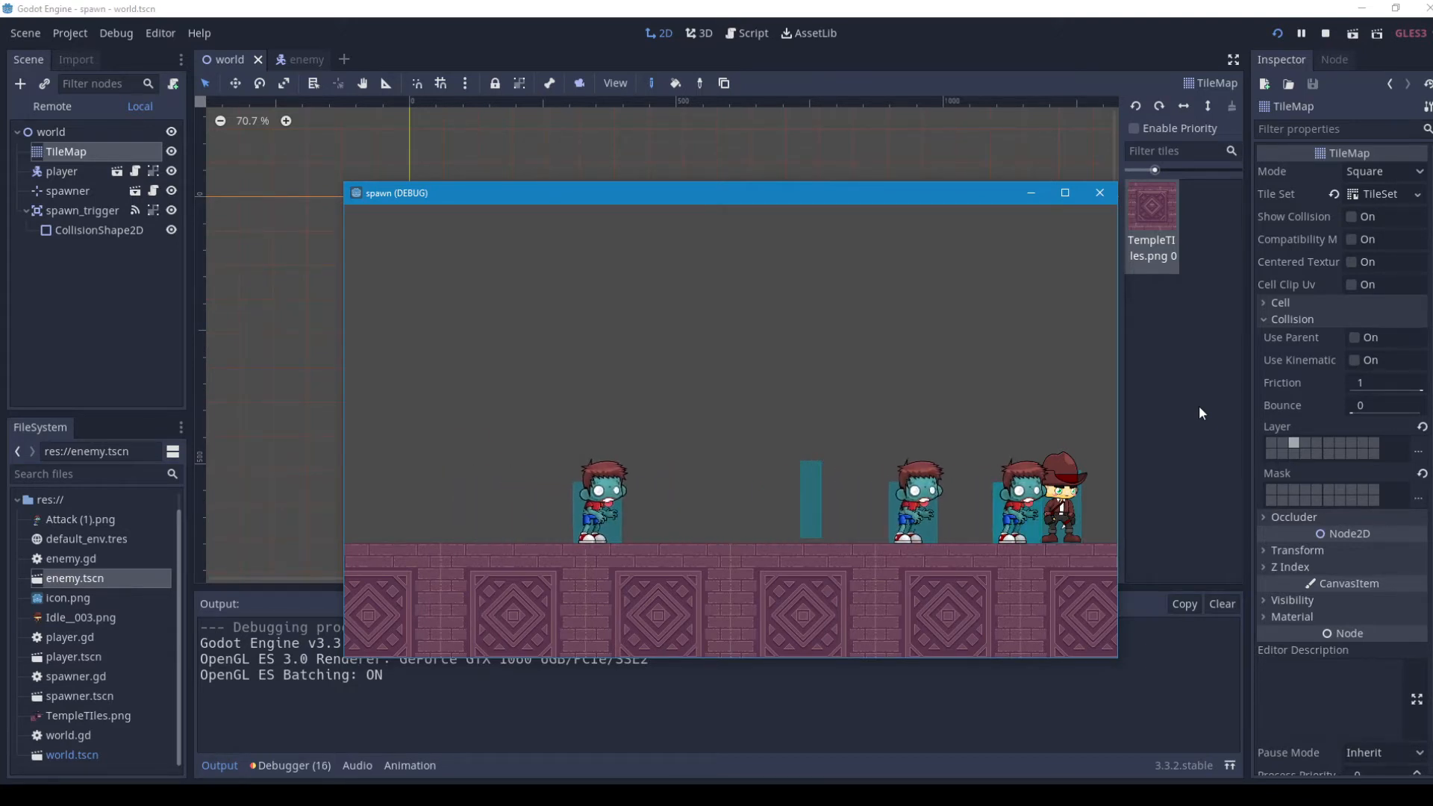
left_click(1097, 194)
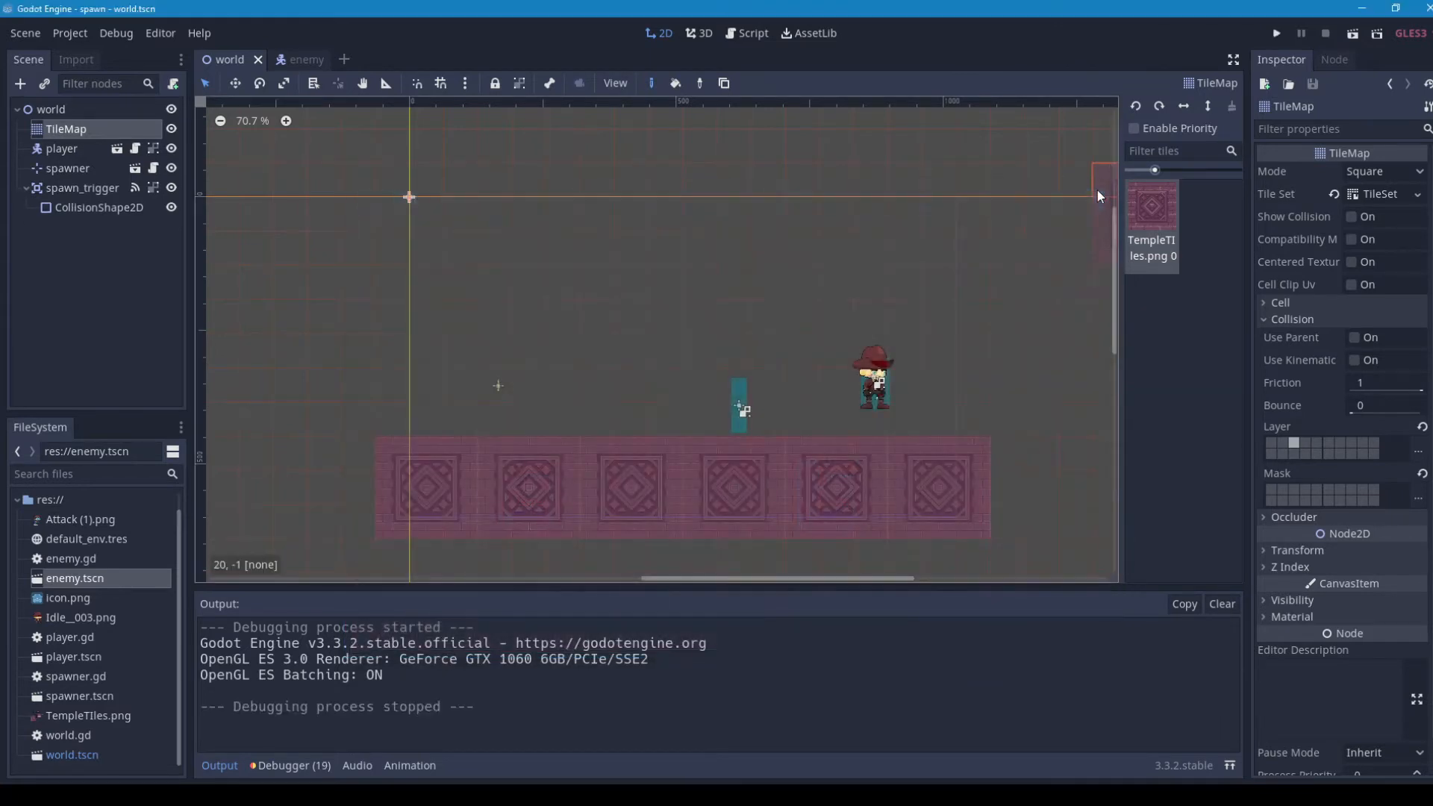
Step: Remove the spawn layer from the collision mask of the enemy scene's root node
left_click(299, 60)
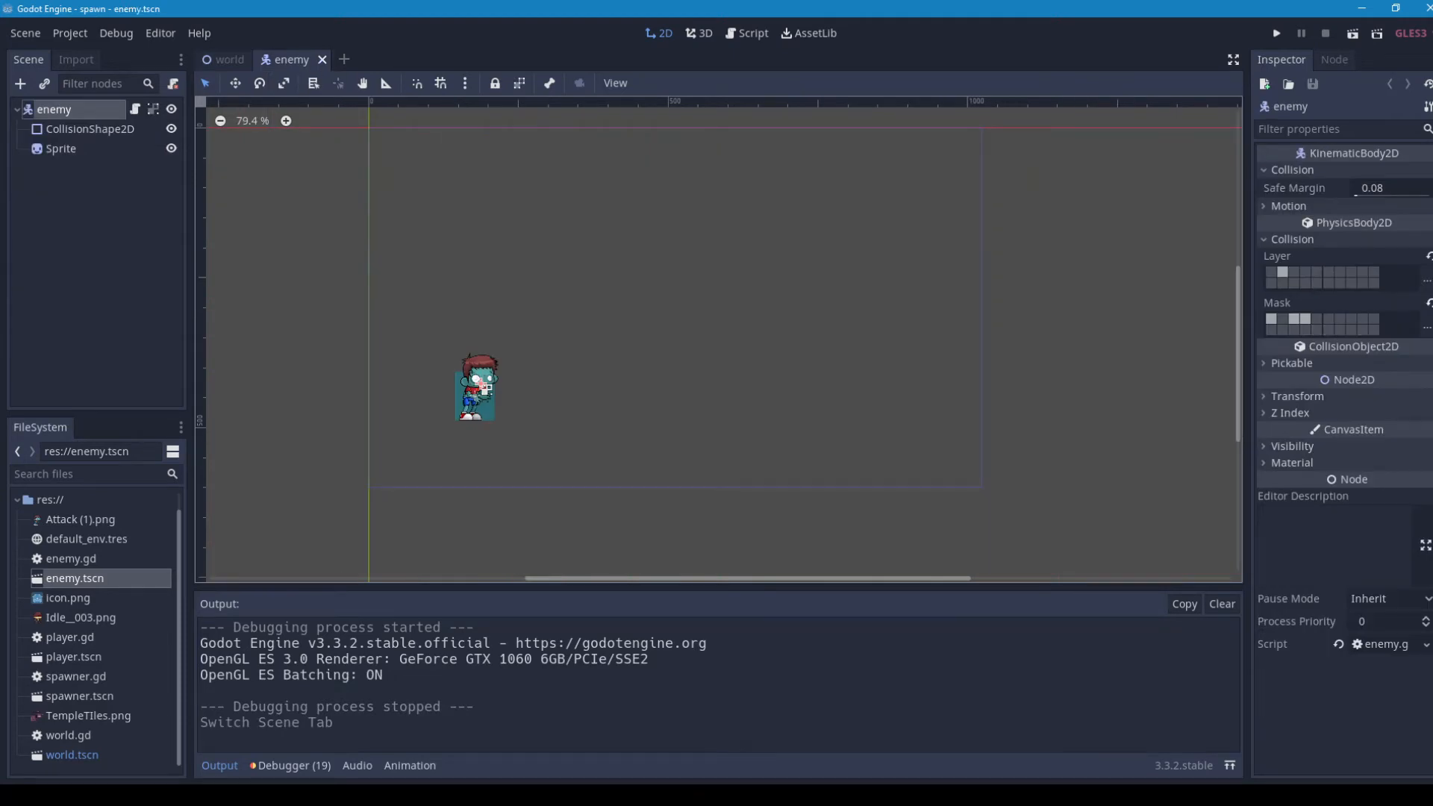
left_click(1426, 280)
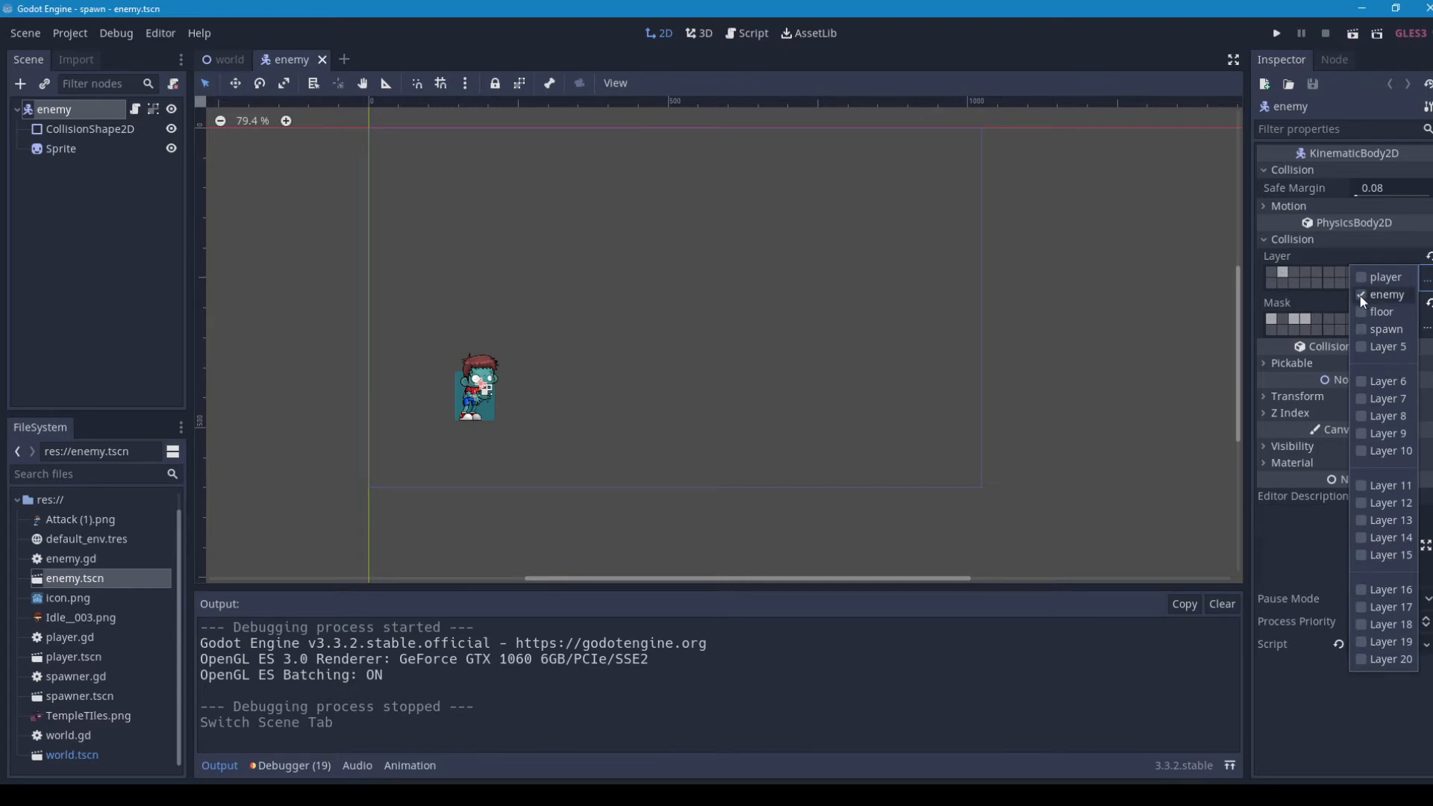
left_click(1426, 326)
left_click(1426, 326)
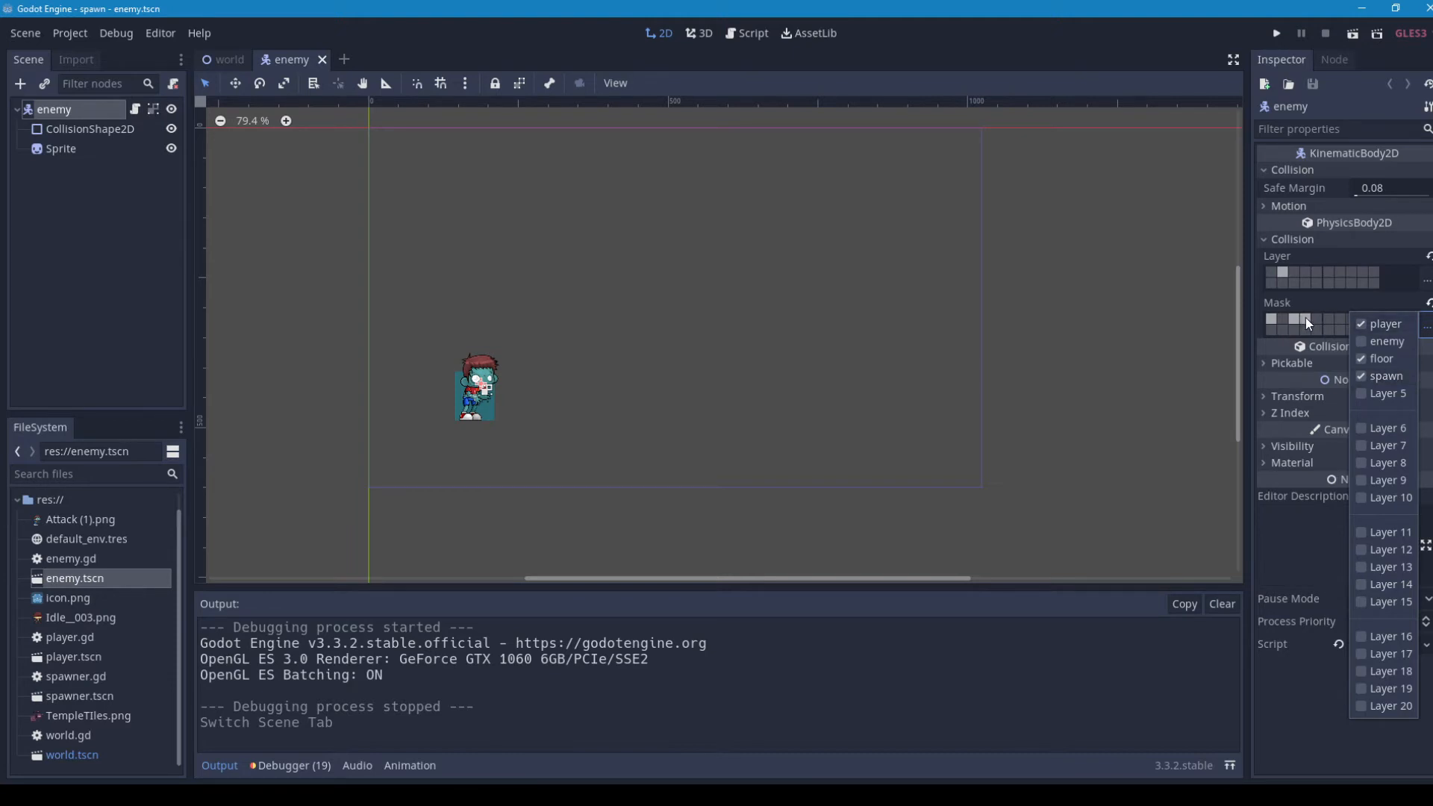
left_click(1362, 374)
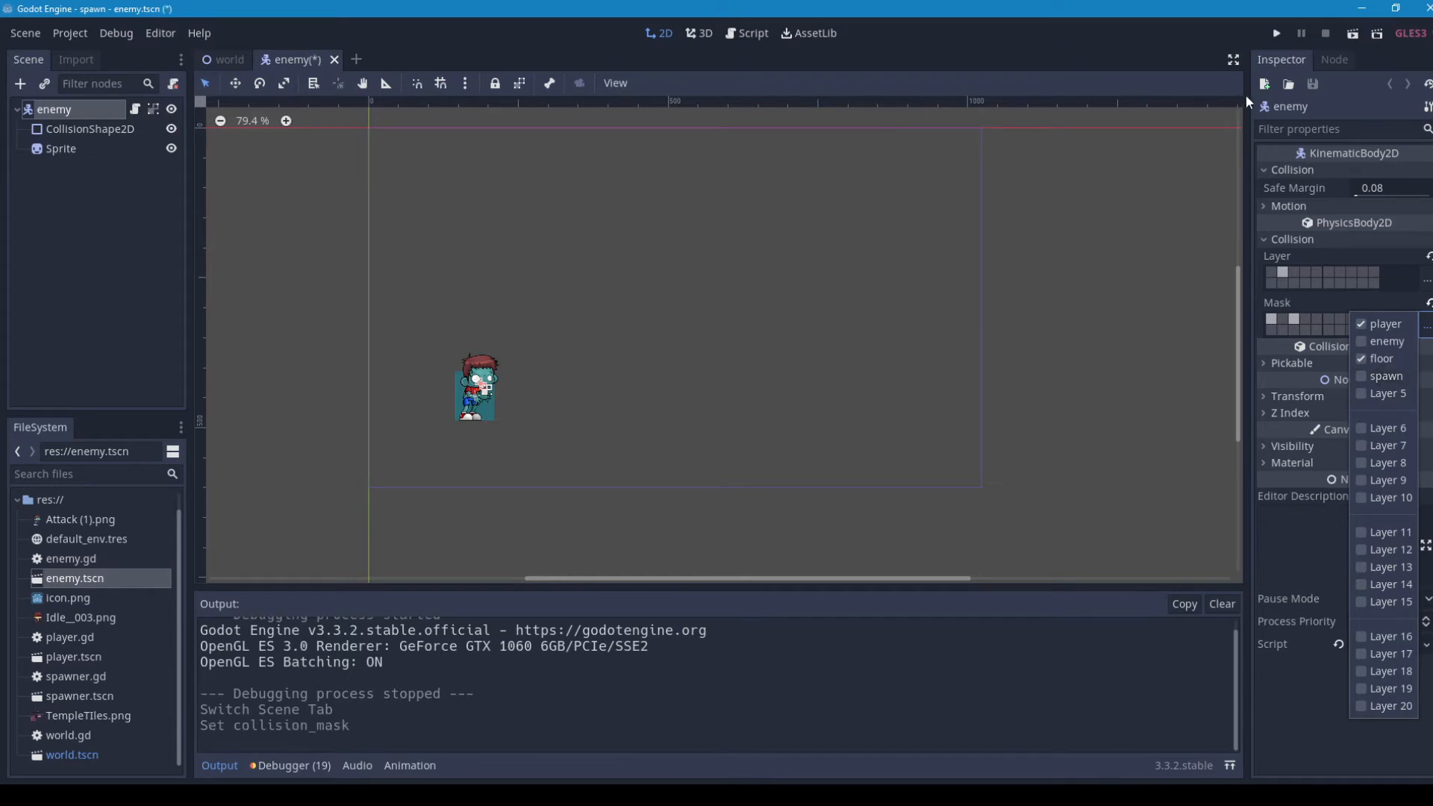
Step: Run the project to test the enemy spawning while the player walks away from the trigger, and end the test
left_click(1274, 33)
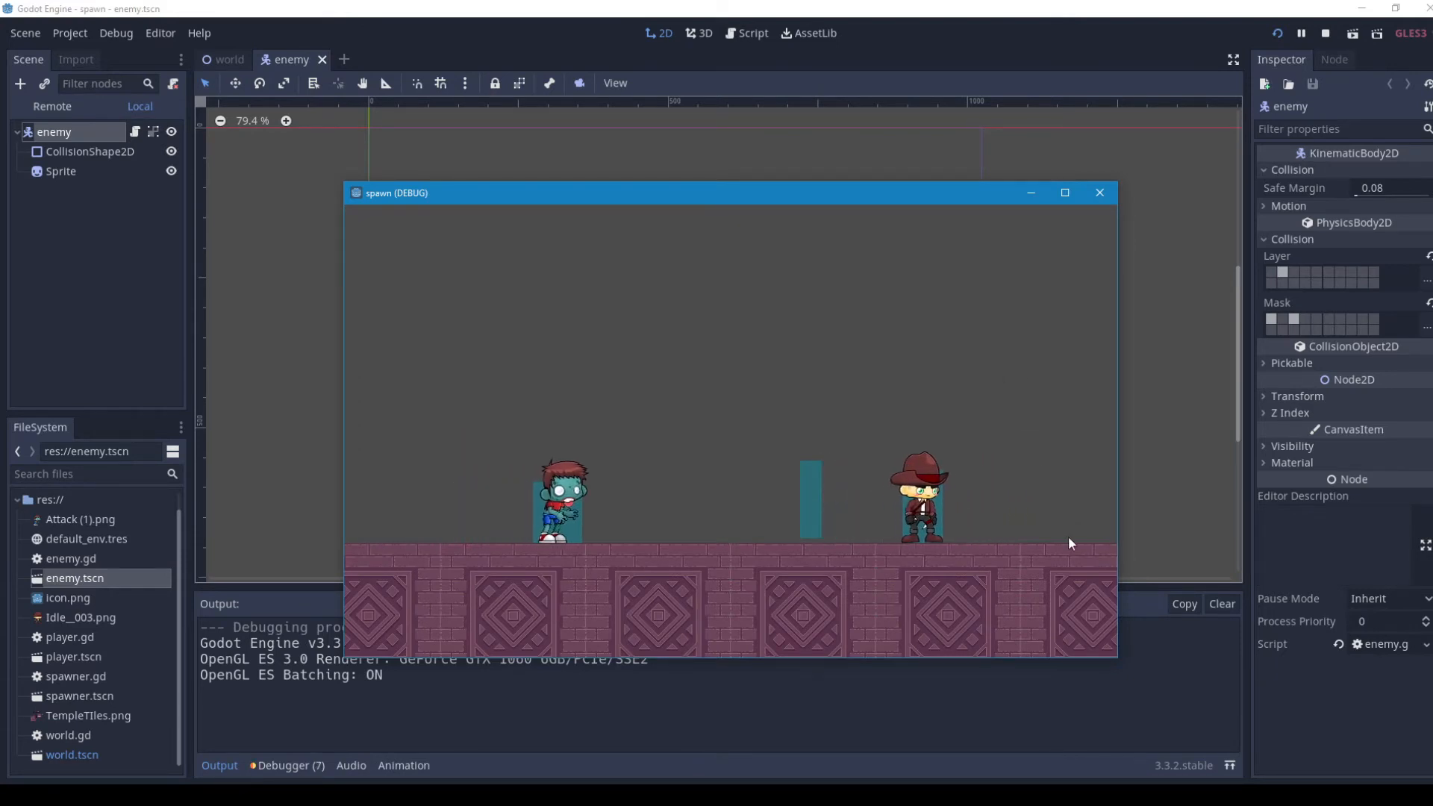
key("Right")
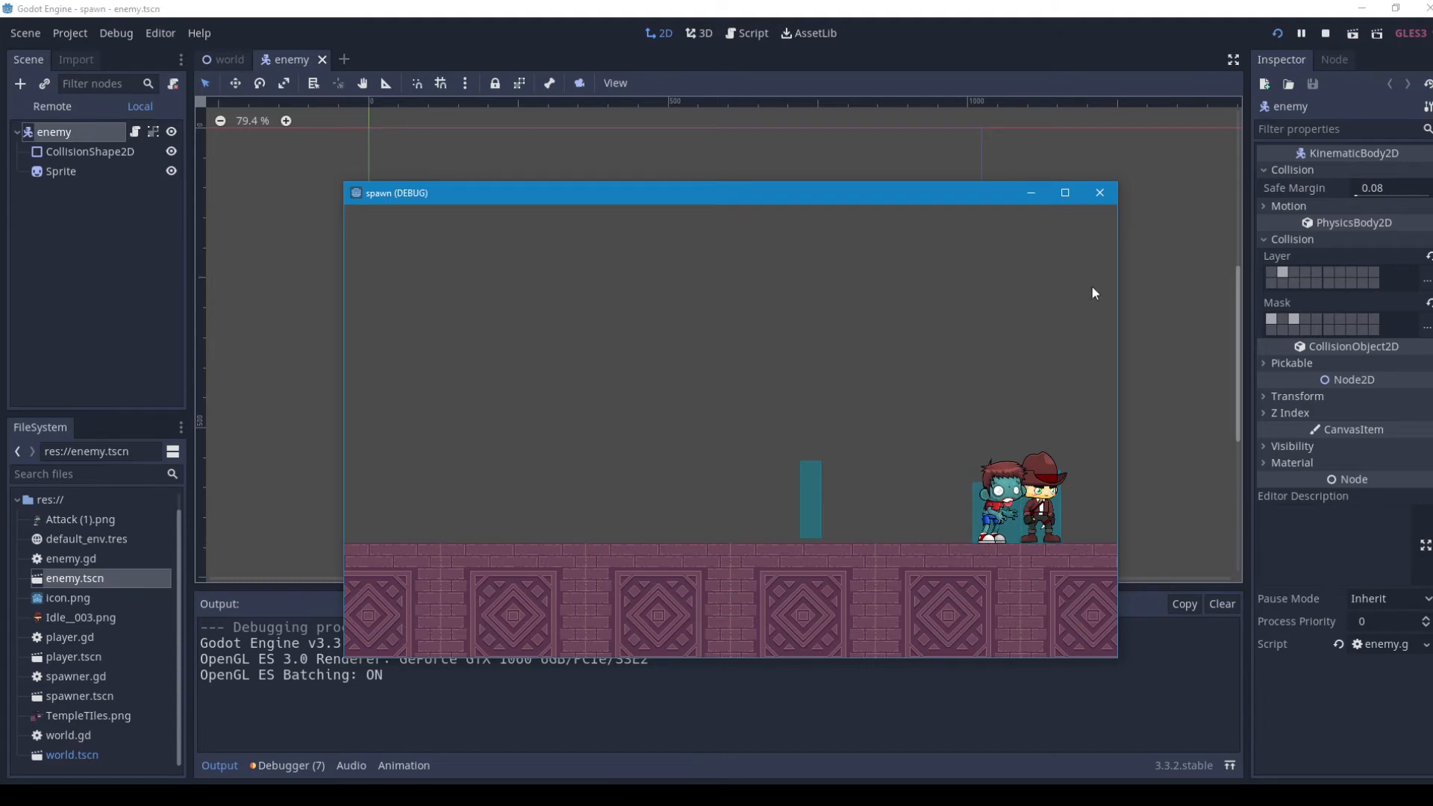
left_click(1101, 194)
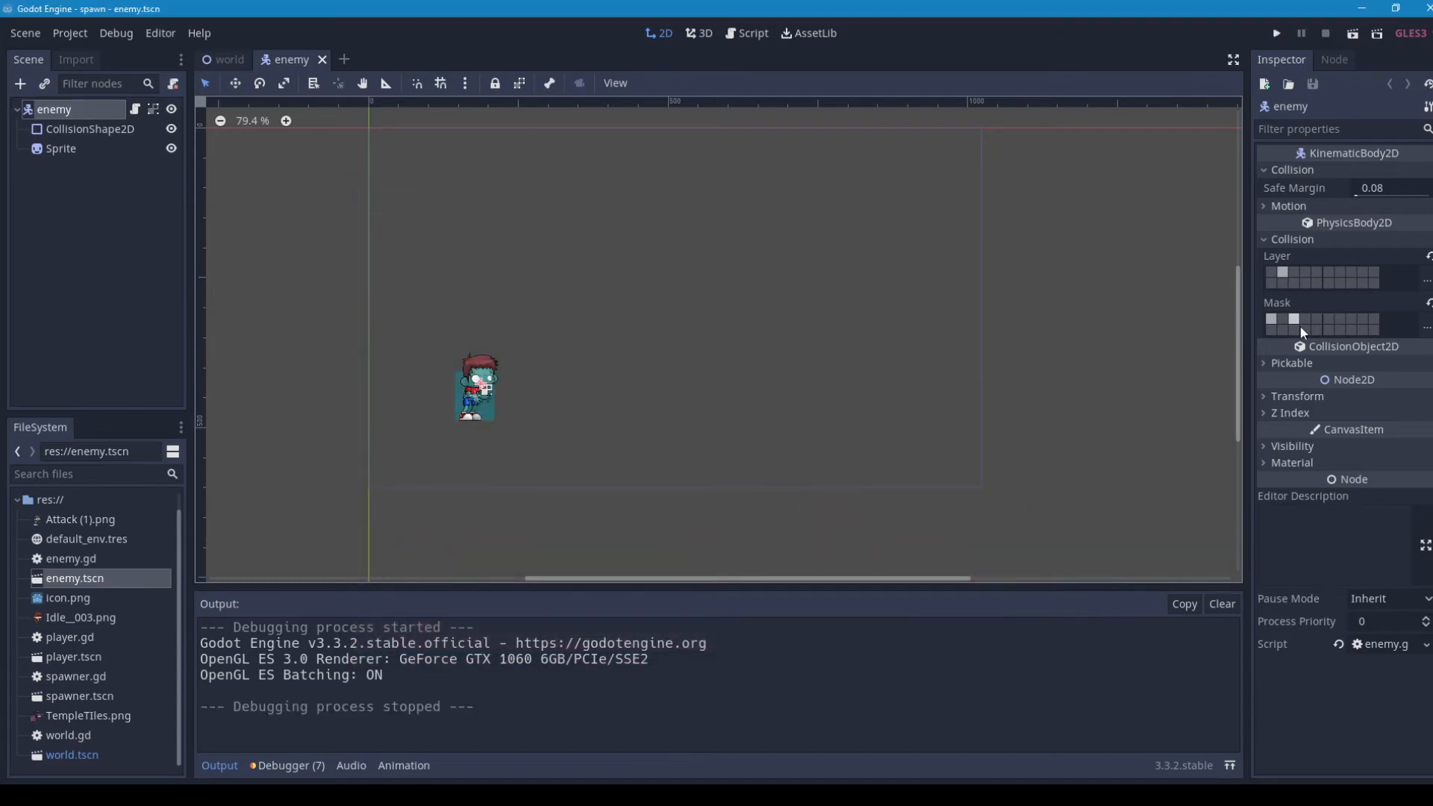
Step: Remove the player layer from the enemy's collision mask and test the enemy's contact with the player in a game run
left_click(1426, 327)
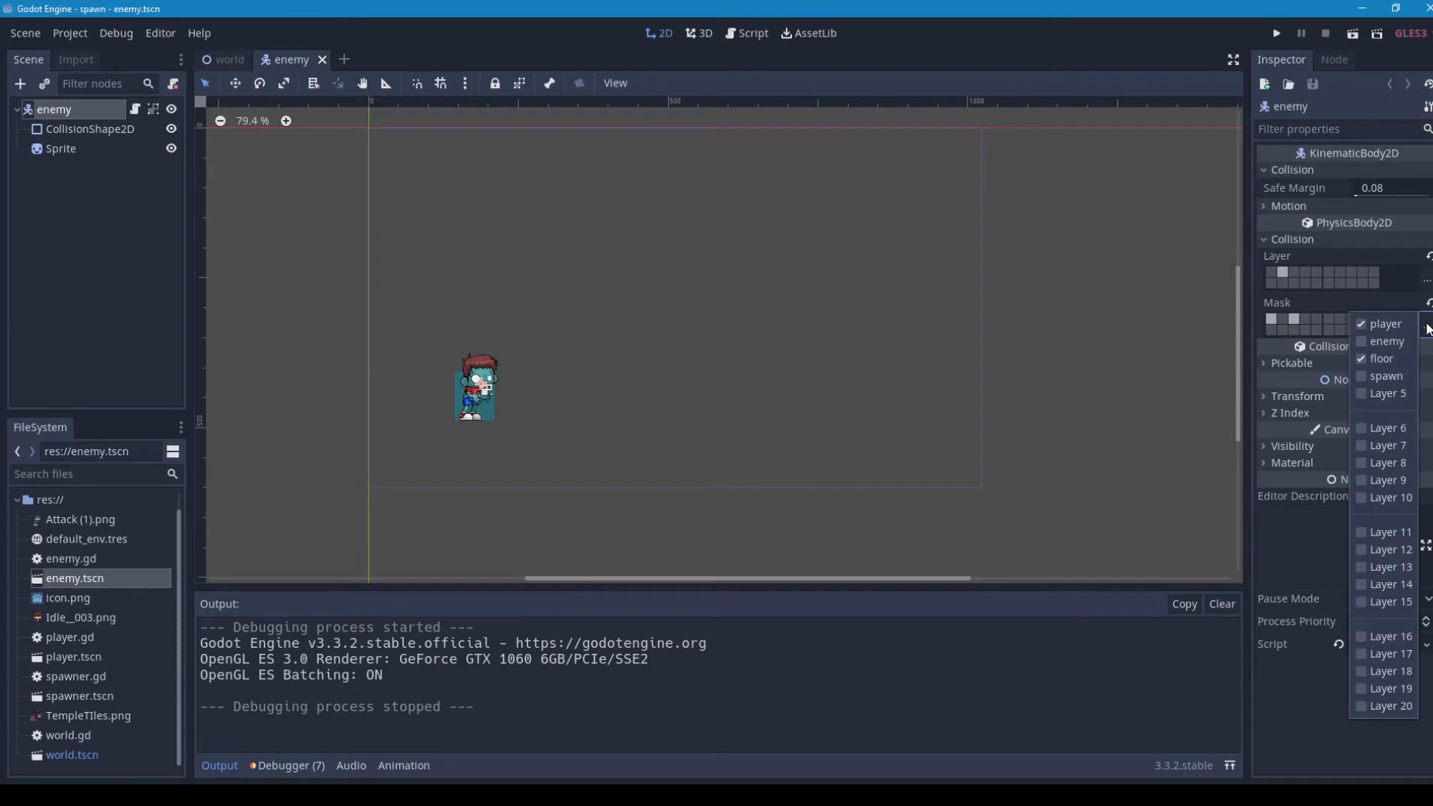
left_click(1364, 323)
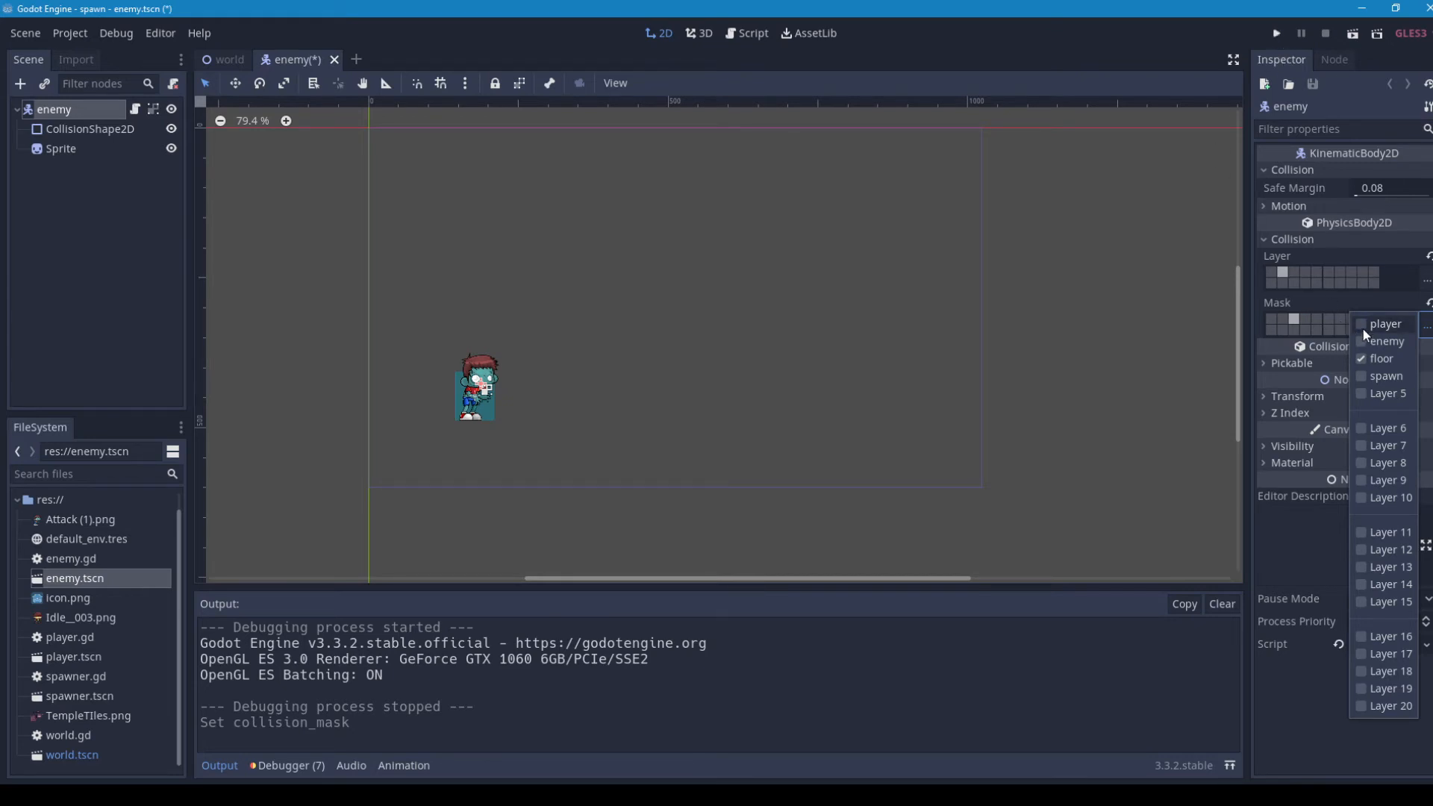
left_click(1278, 31)
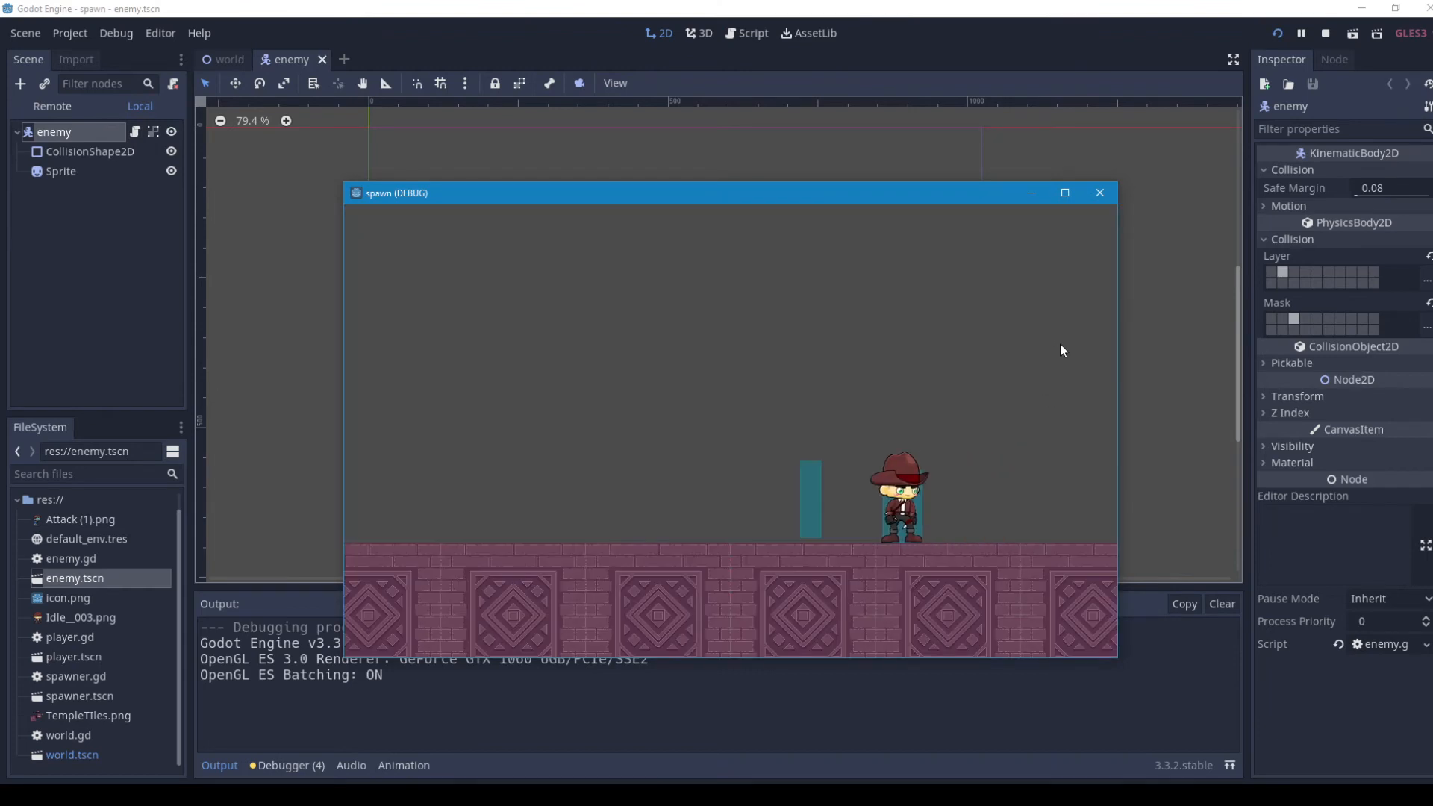
key("Left")
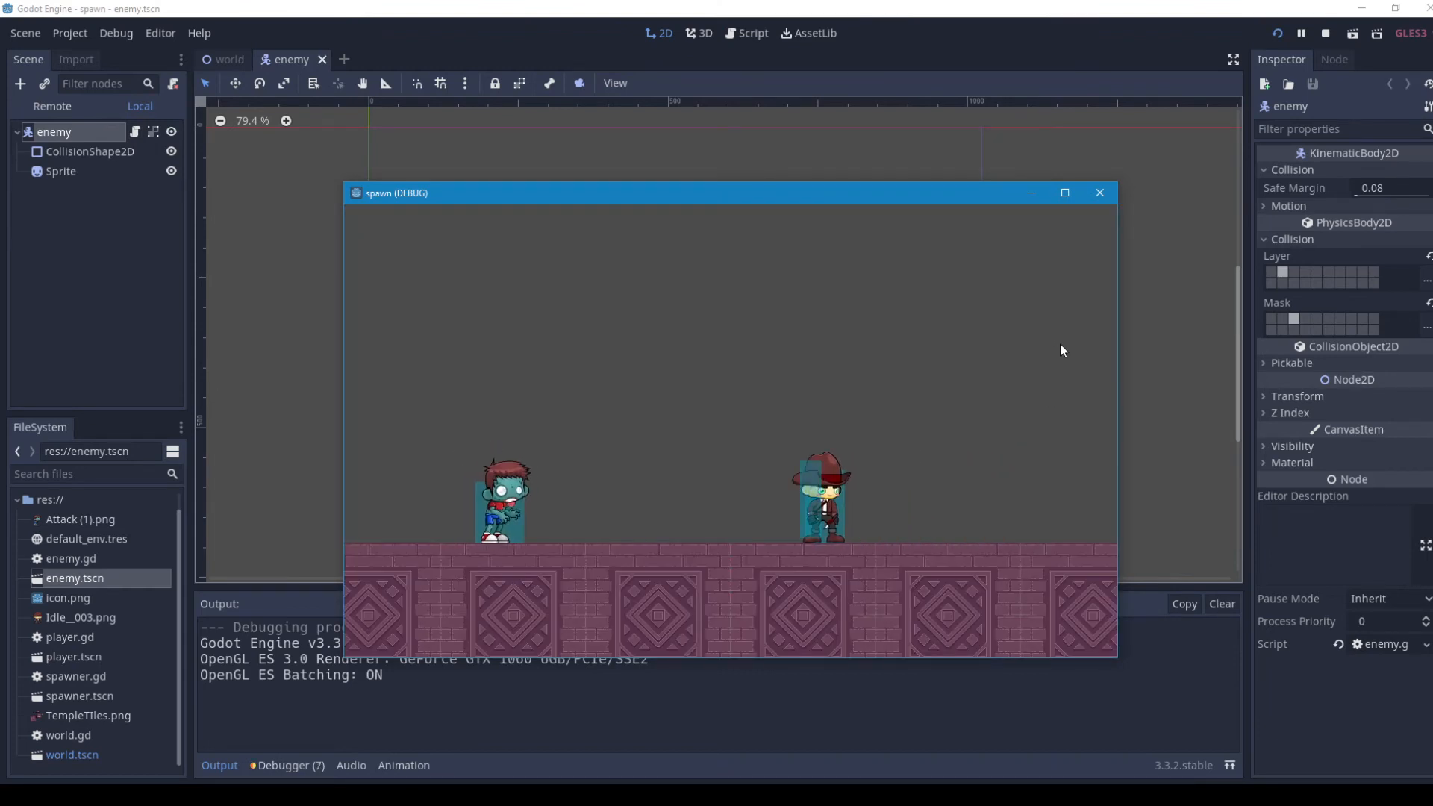
key("Right")
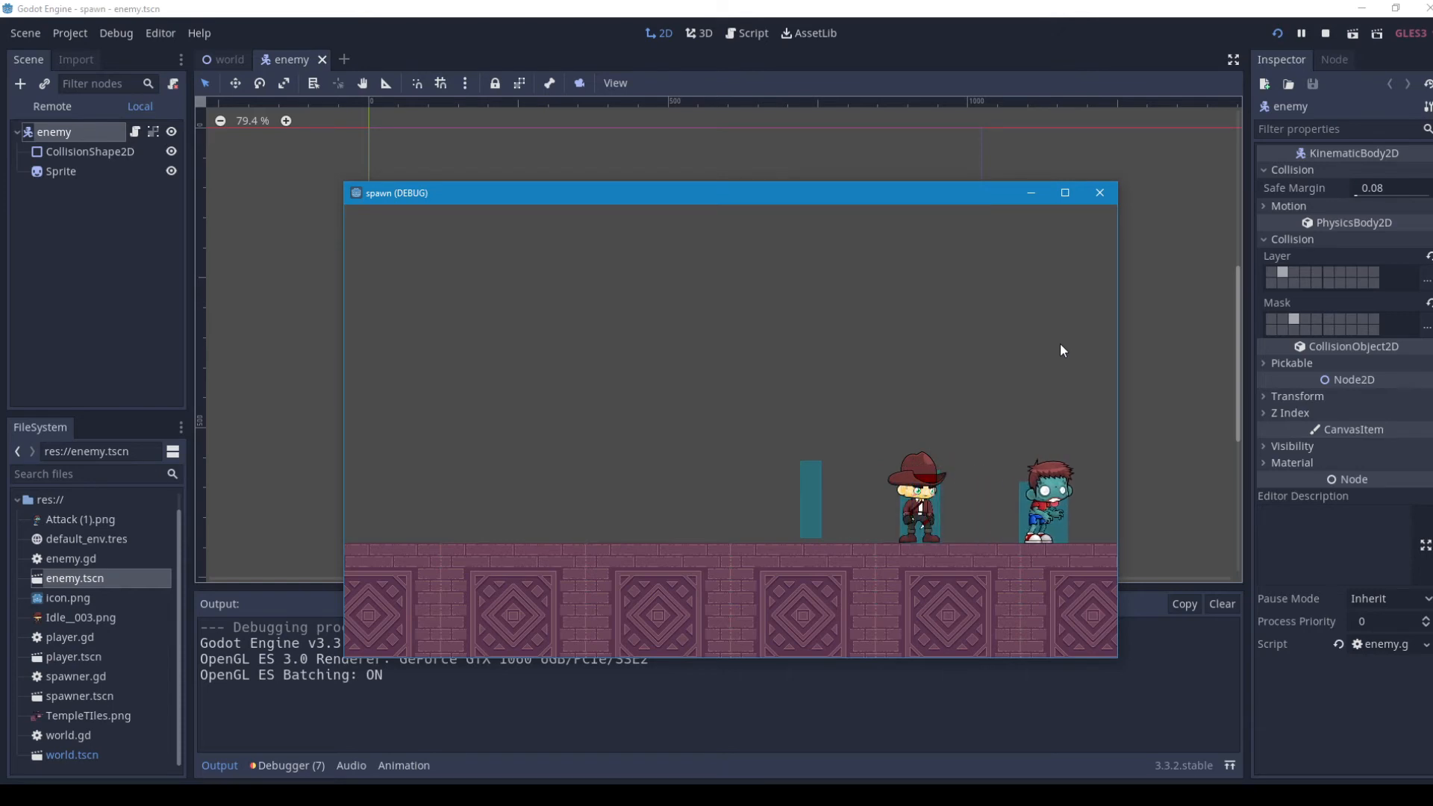
left_click(1107, 196)
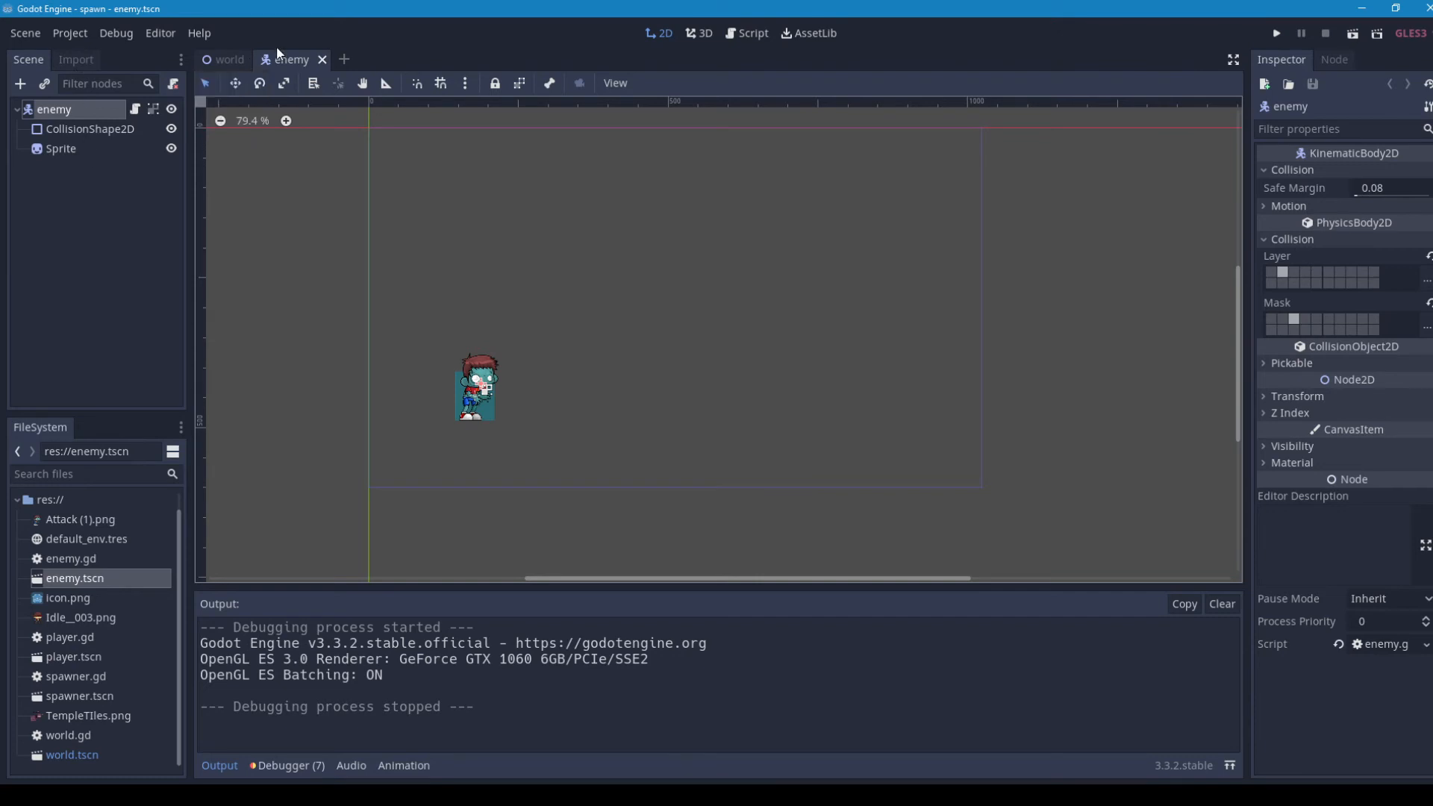
Step: Enable the enemy layer in the collision mask of the world scene's player node
left_click(222, 52)
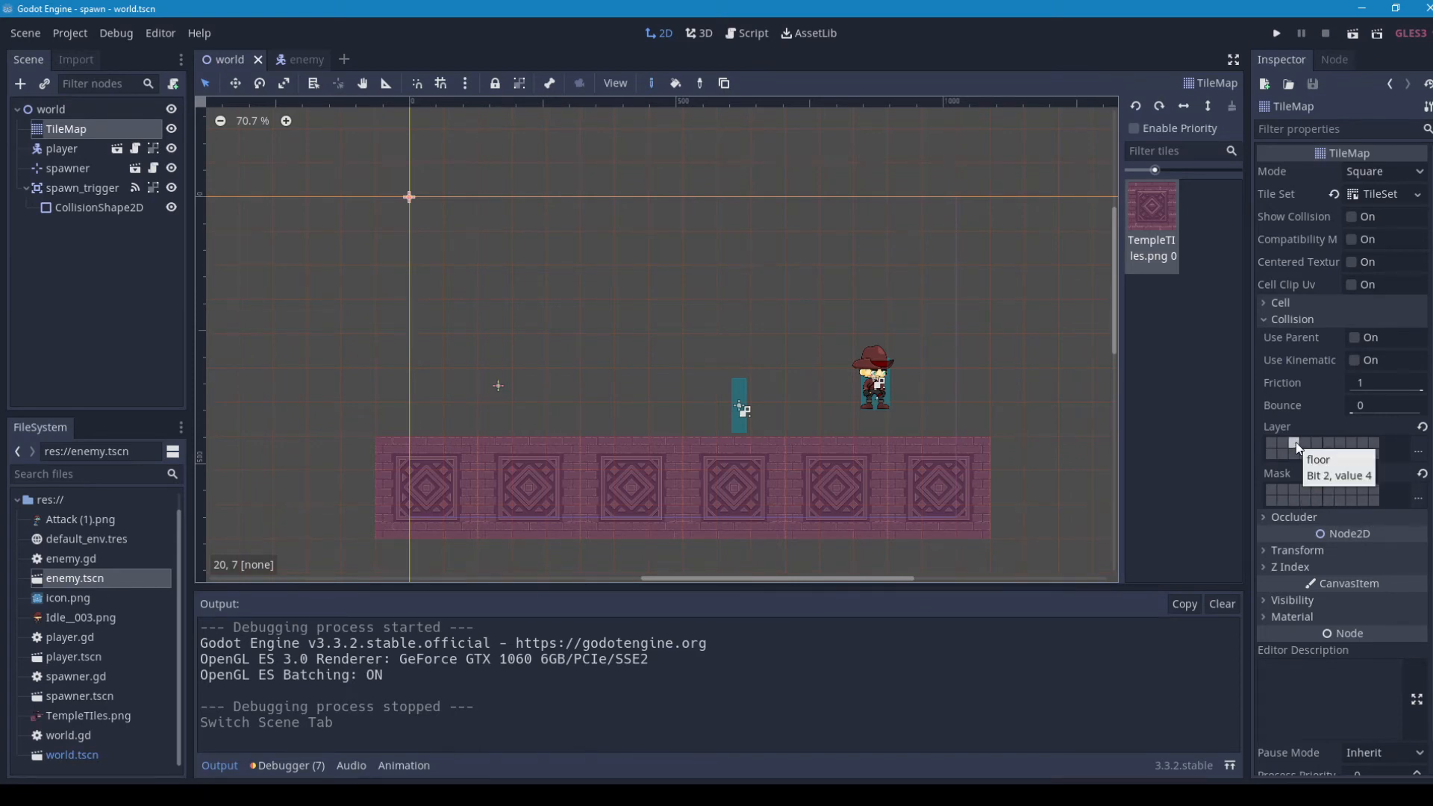
left_click(70, 150)
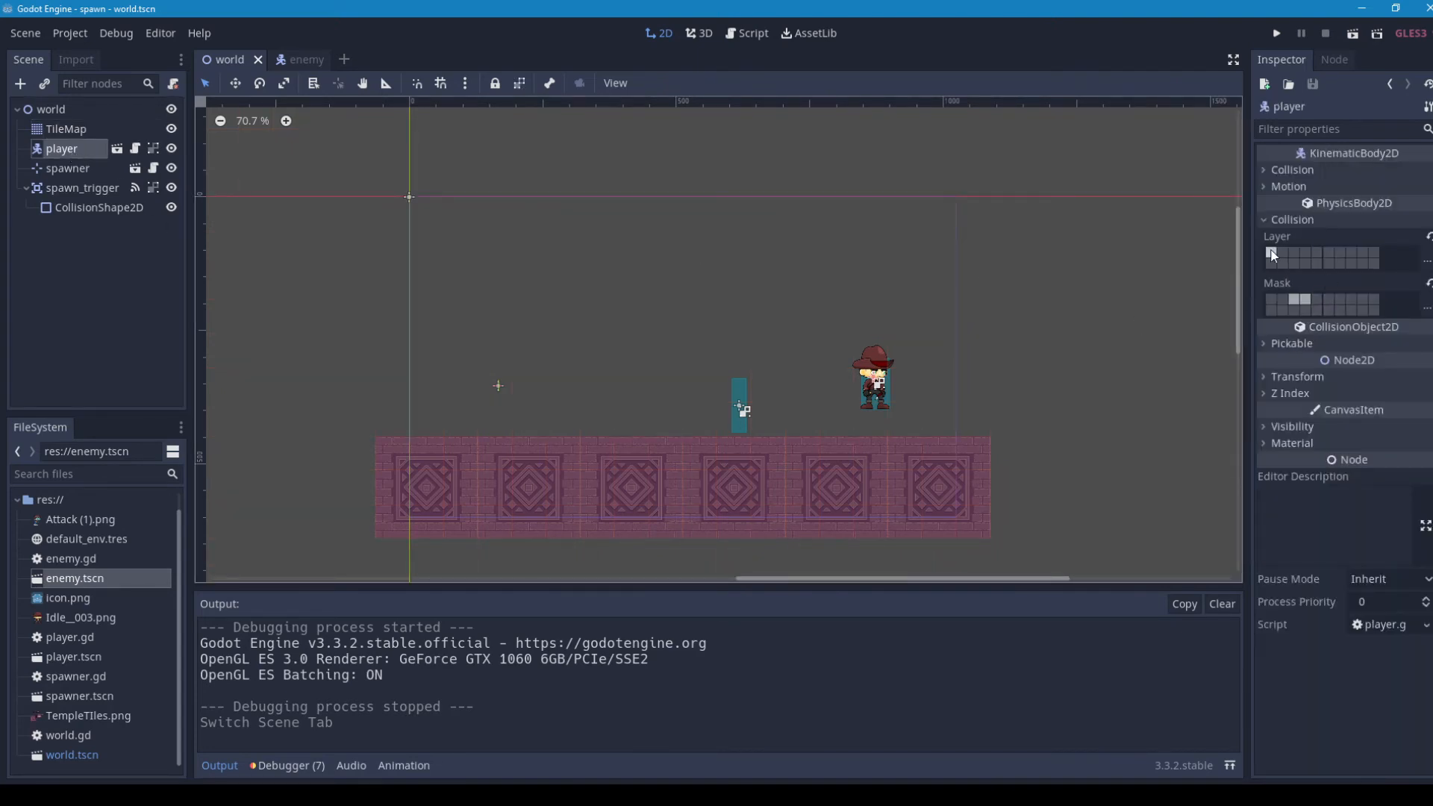
left_click(1306, 298)
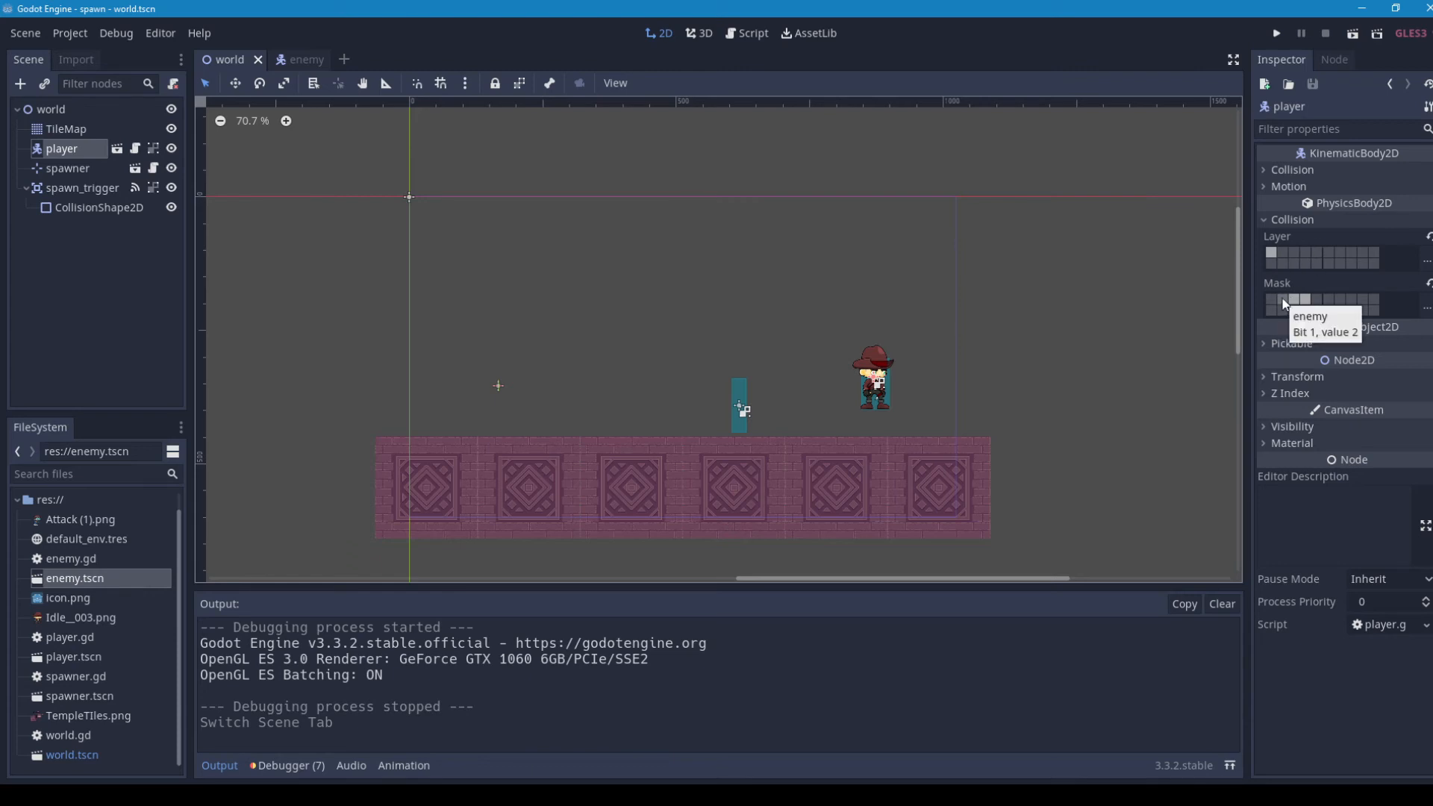
left_click(1283, 300)
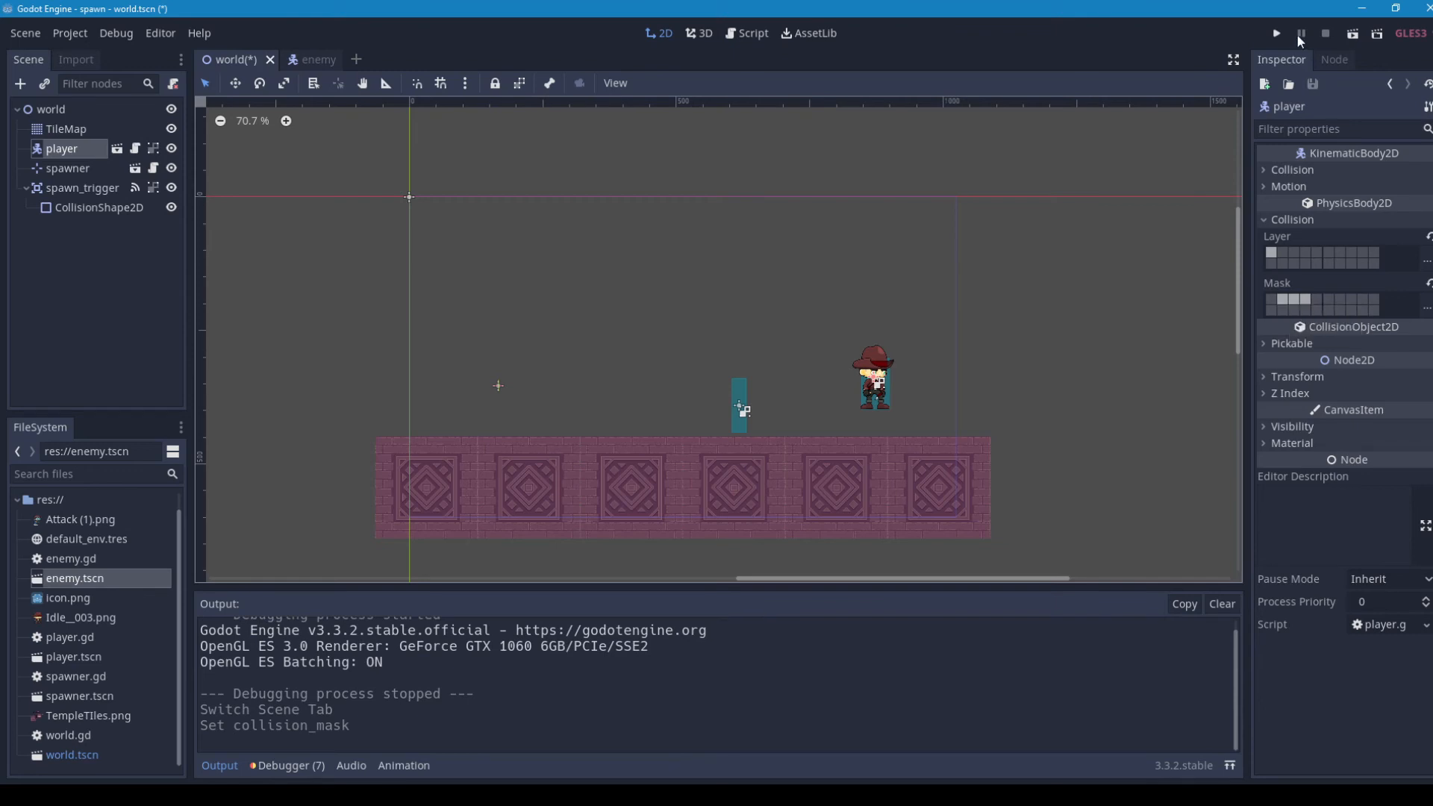
Step: Run the project to test how the player collides with a spawned enemy, and end the test
left_click(1274, 33)
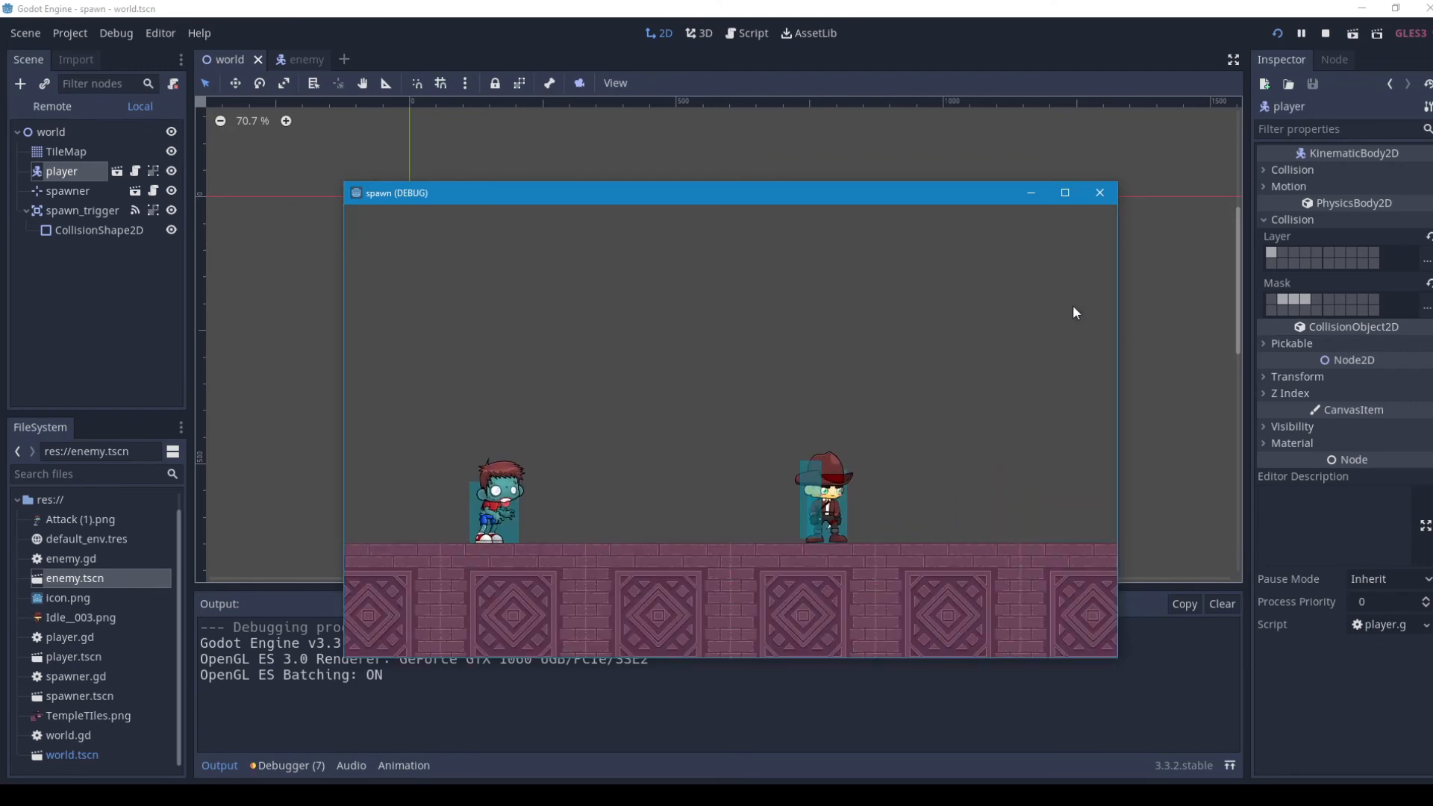
key("Right")
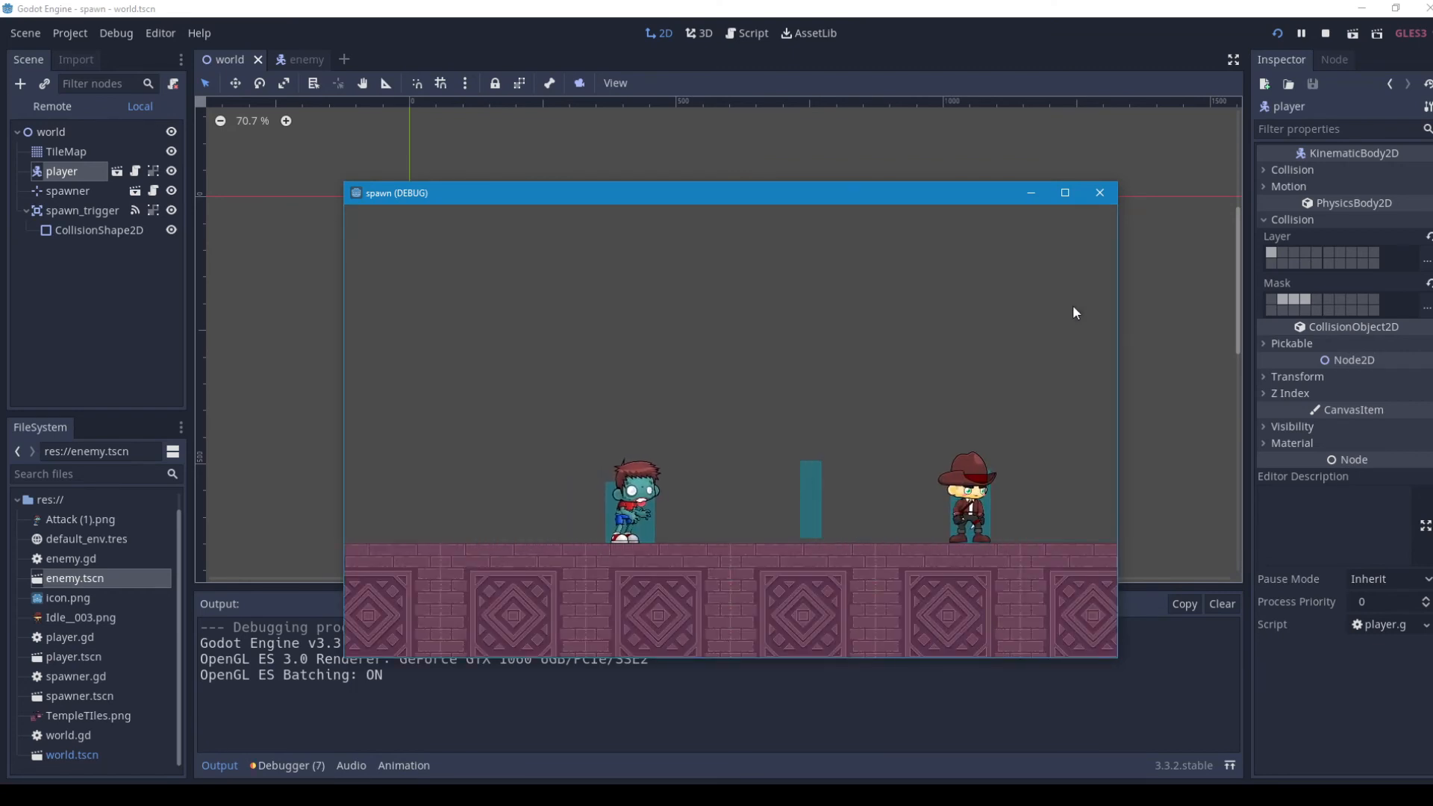
key("Left")
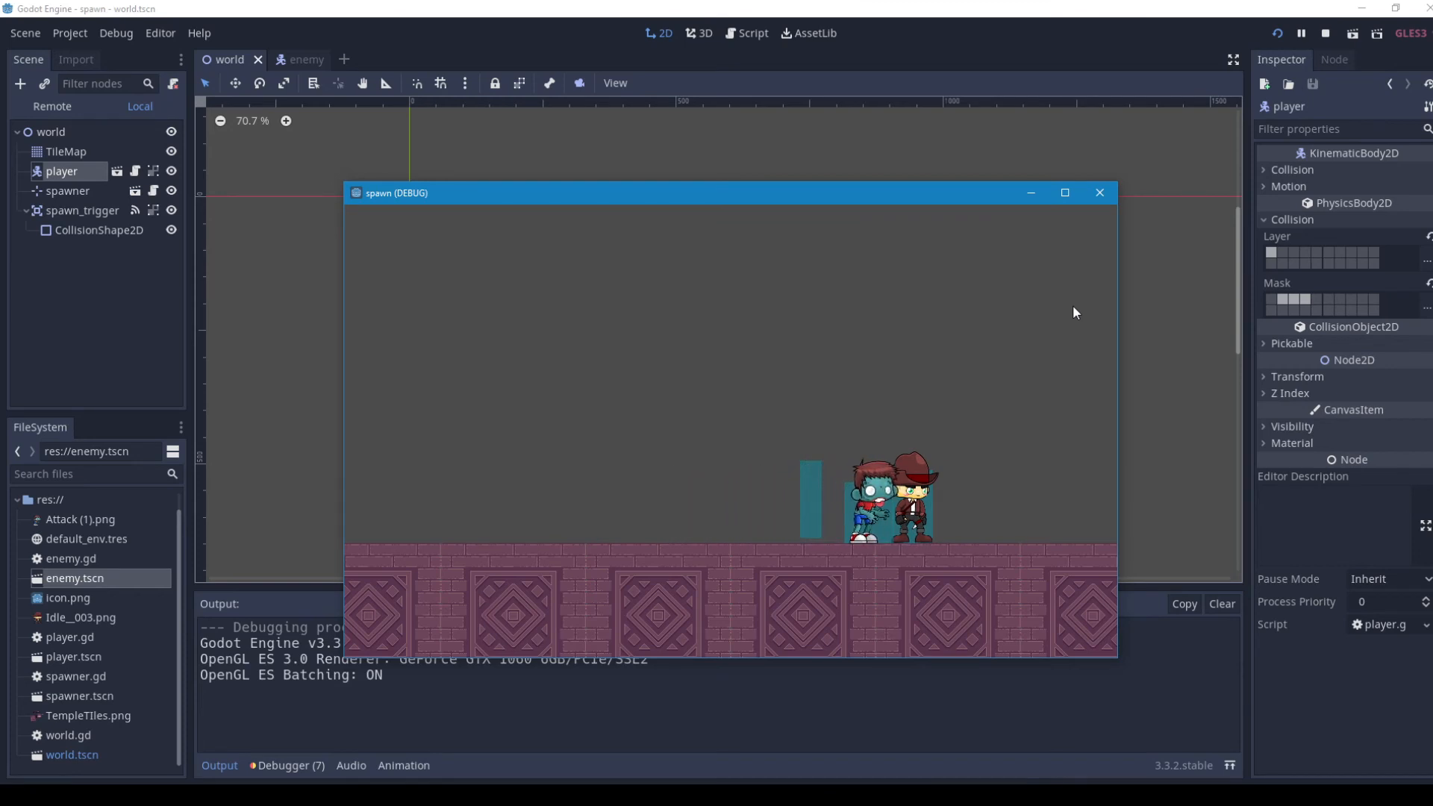
left_click(1100, 193)
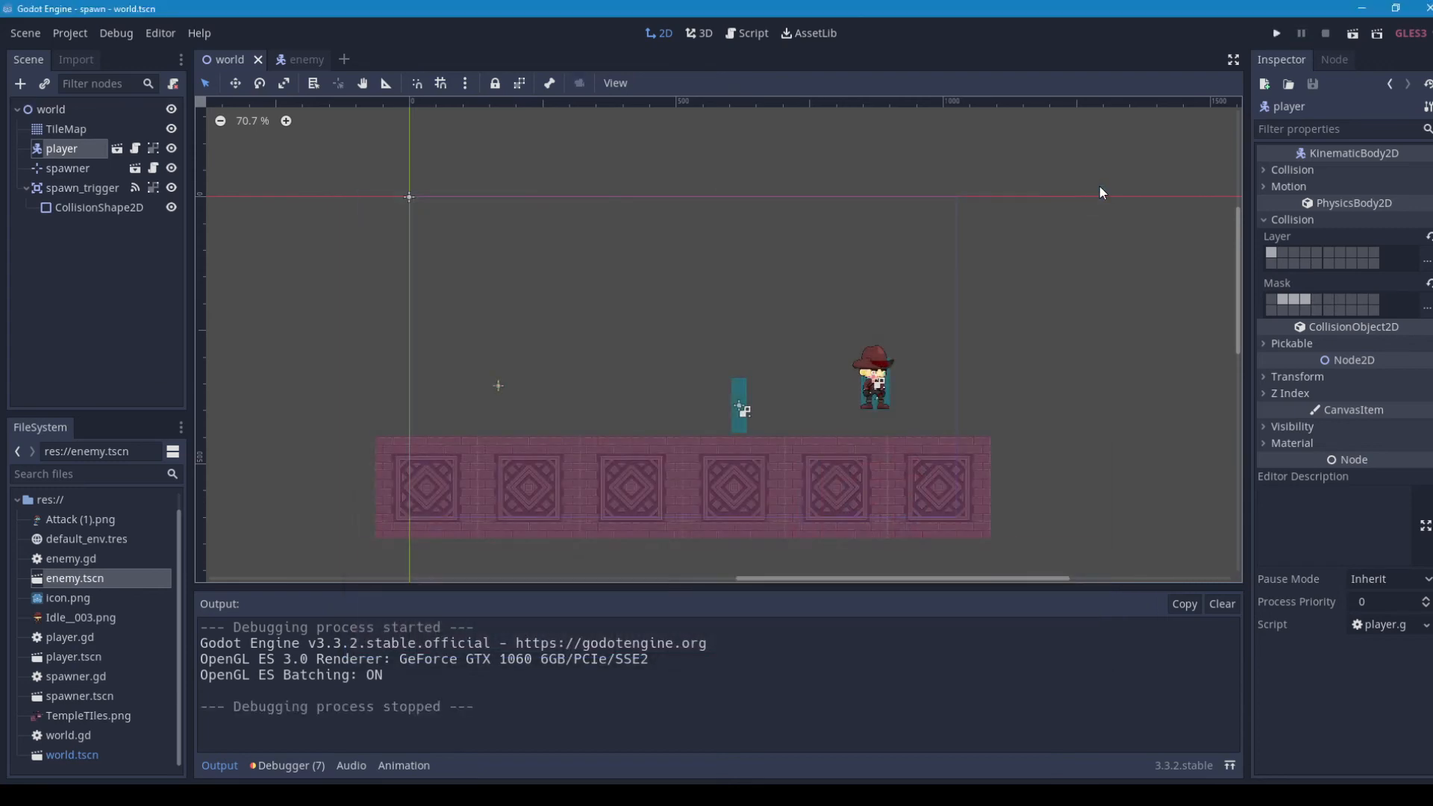
Step: Disable the enemy layer in the player's collision mask and show the spawn_trigger node's collision settings
left_click(1285, 300)
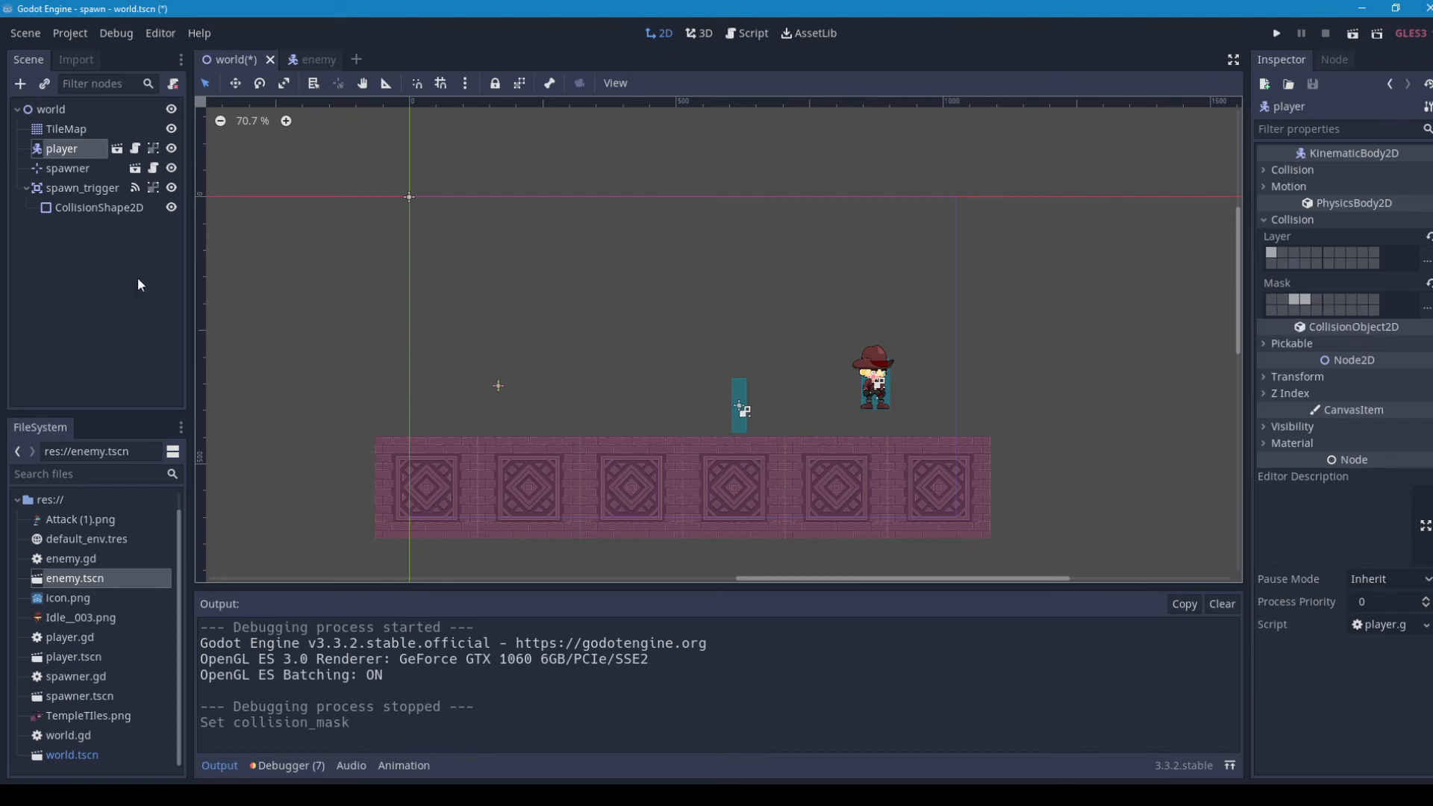
left_click(65, 191)
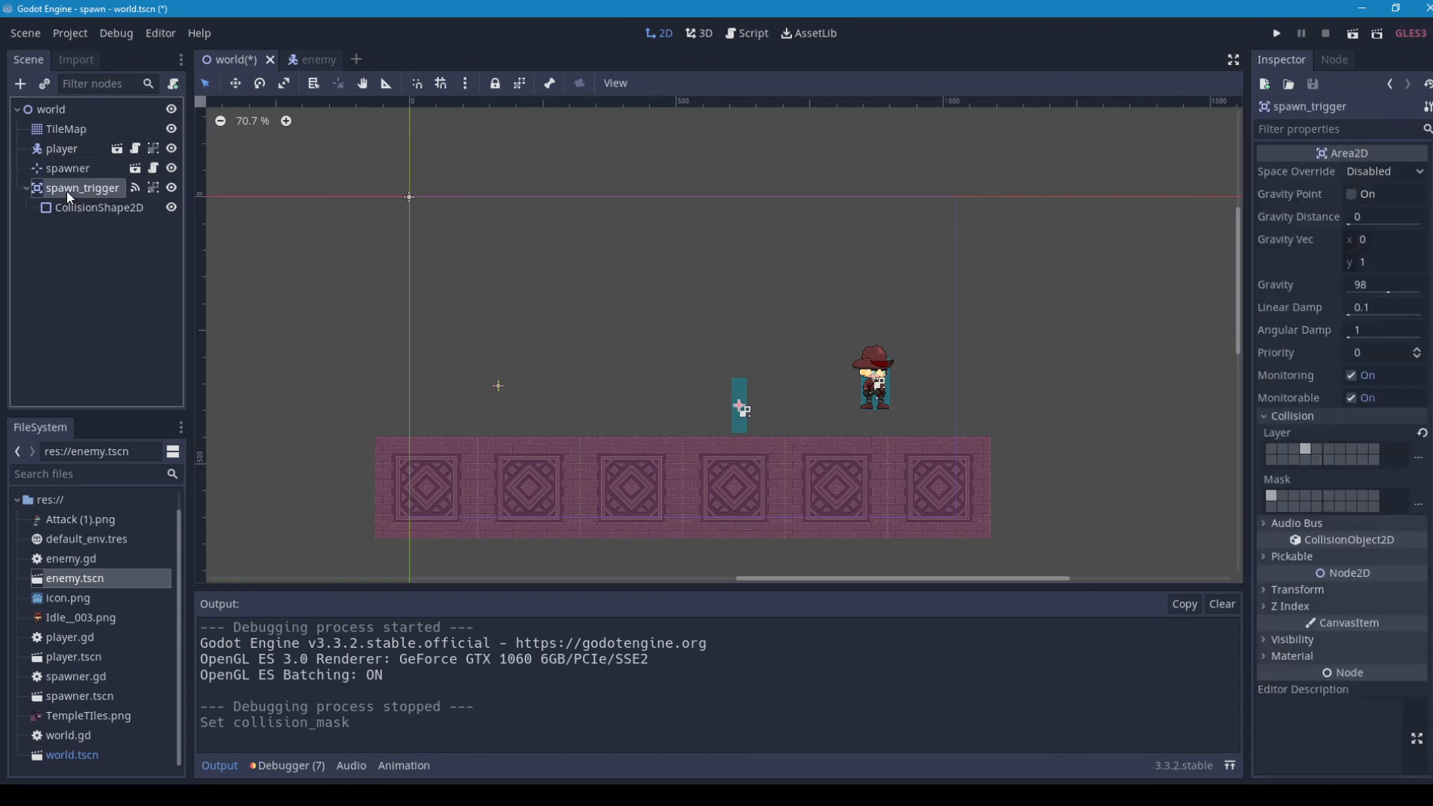